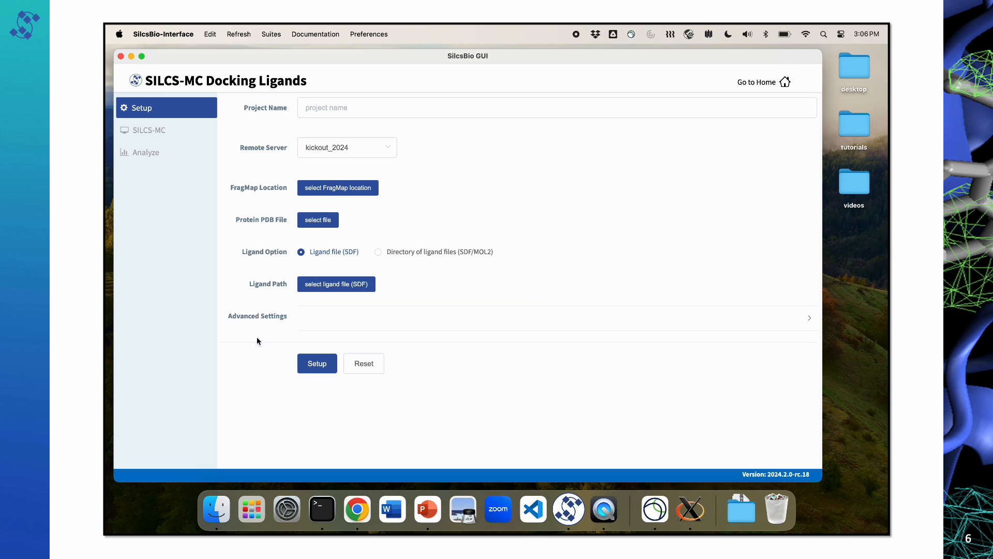
Name the docking project p38_ligands_posref and keep kickout_2024 as the remote server.
left_click(330, 110)
type("p38_")
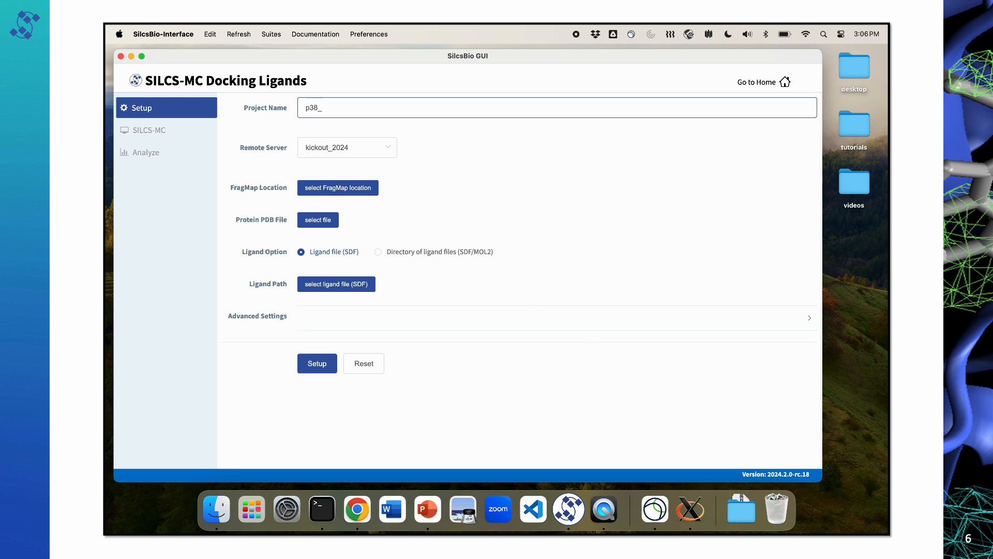
type("ligands_posref")
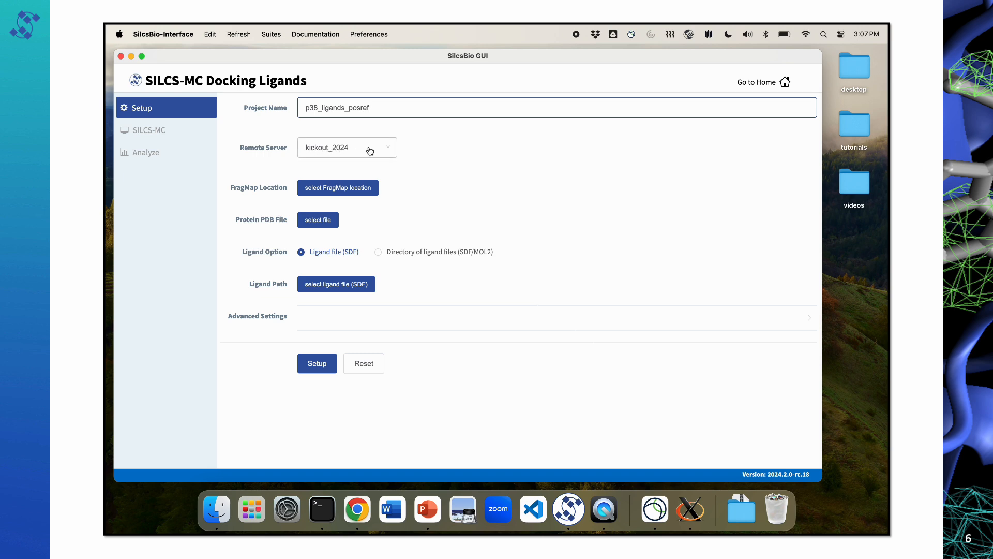
left_click(392, 150)
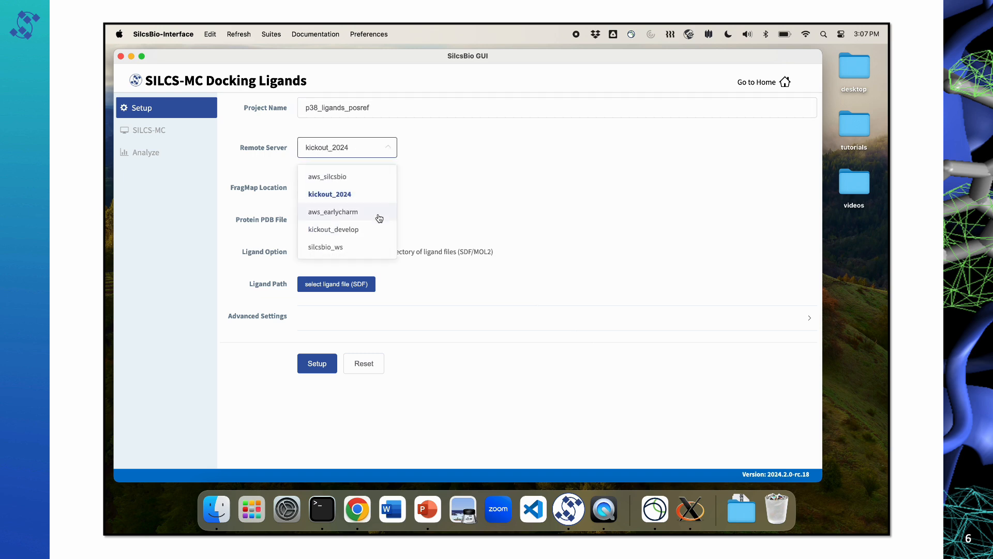
left_click(388, 149)
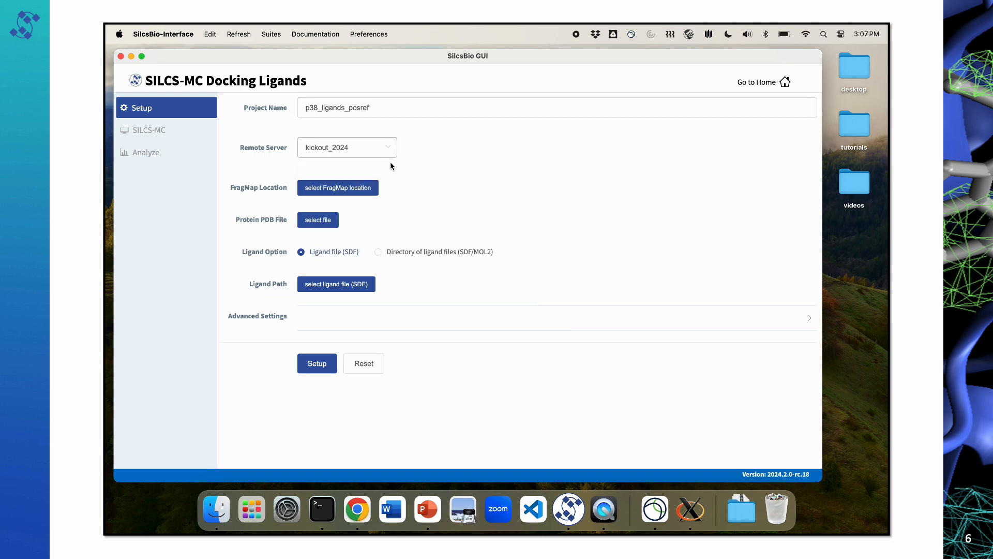
Set the FragMap location to the local silcs_fragmaps_3fly folder in tutorials.
left_click(352, 188)
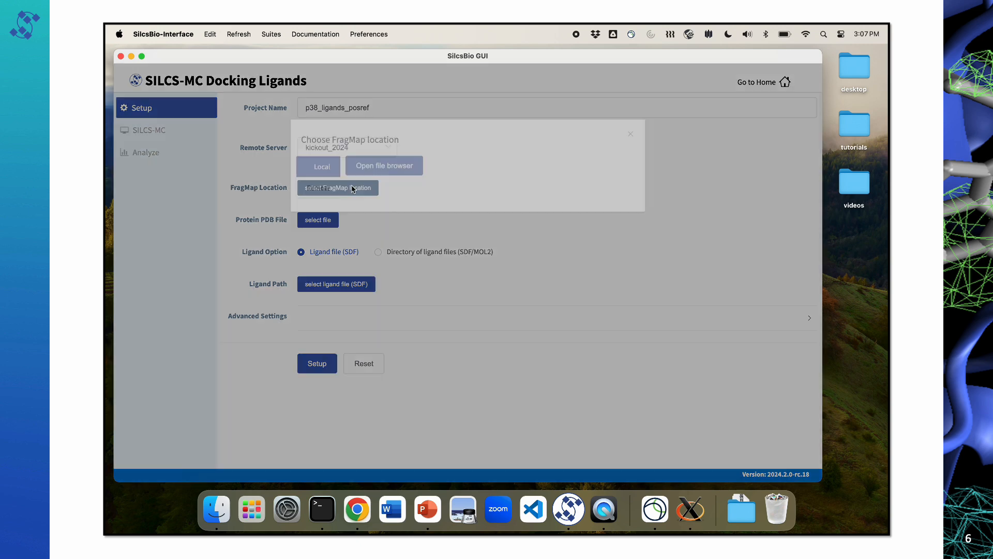
left_click(377, 176)
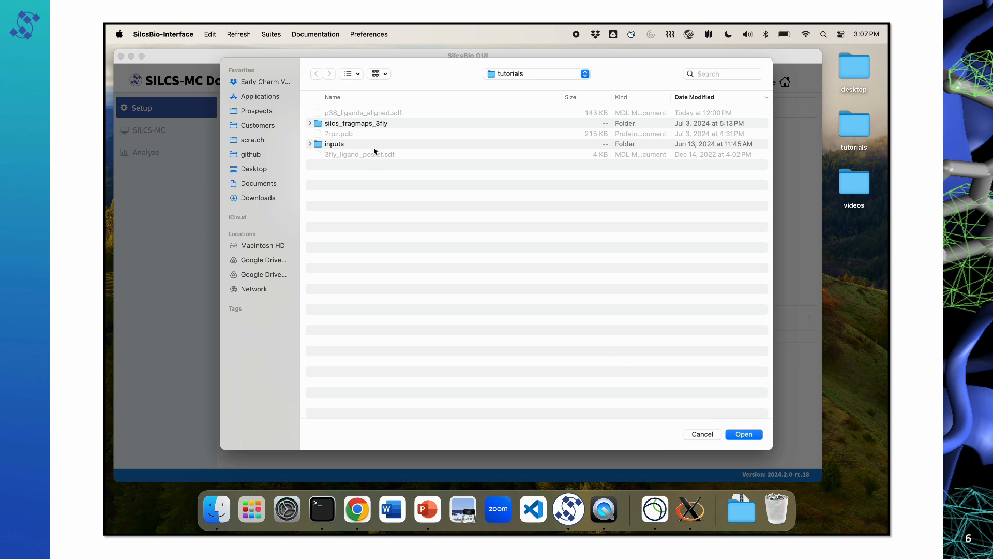
left_click(373, 123)
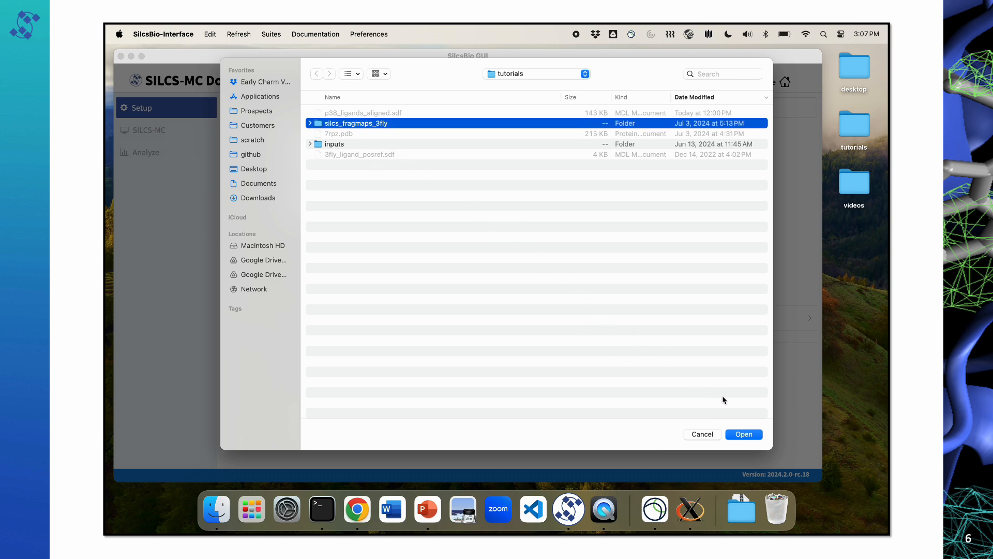
left_click(753, 437)
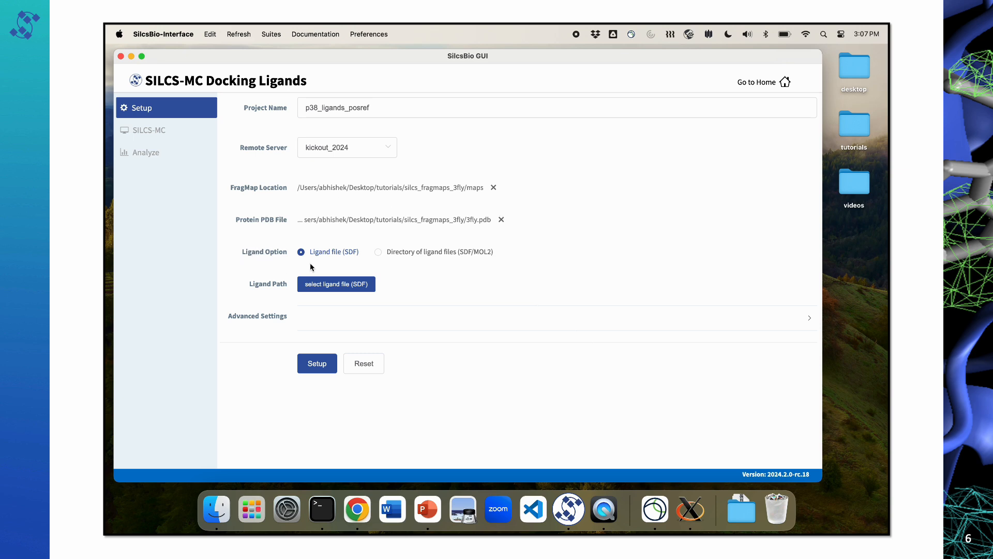
Keep the single SDF ligand file option and load the local file p38_ligands_aligned.sdf as the ligand path.
left_click(378, 252)
left_click(301, 252)
left_click(339, 289)
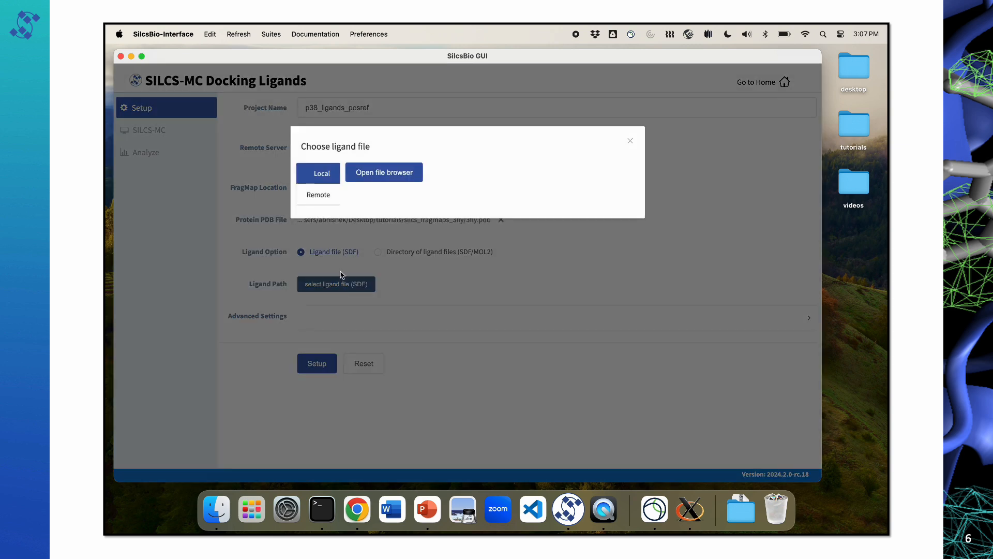
left_click(371, 176)
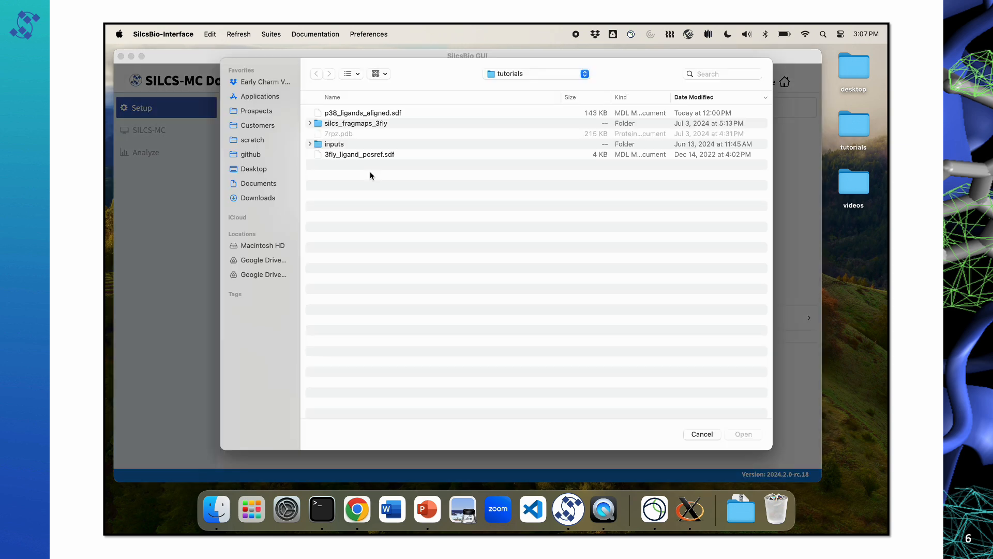
left_click(357, 113)
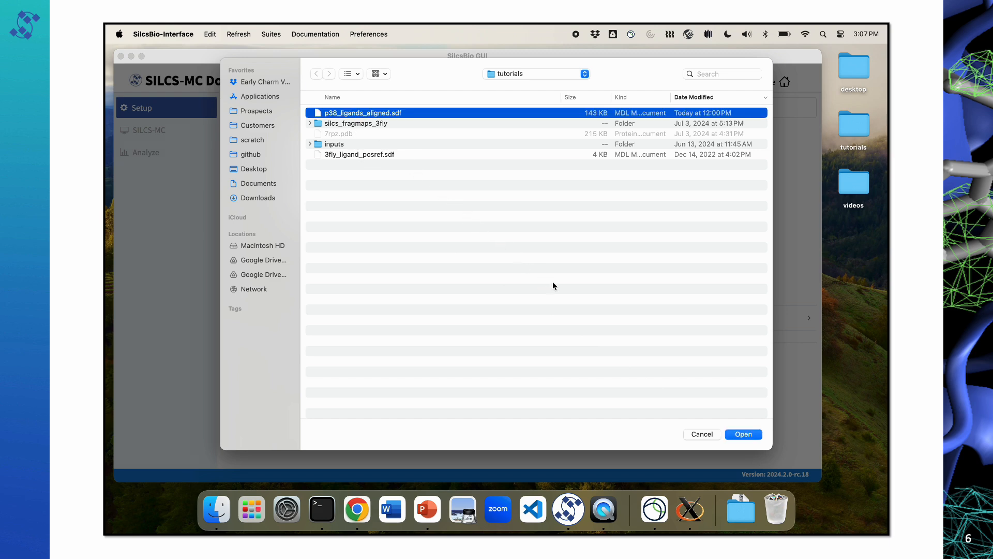
left_click(743, 434)
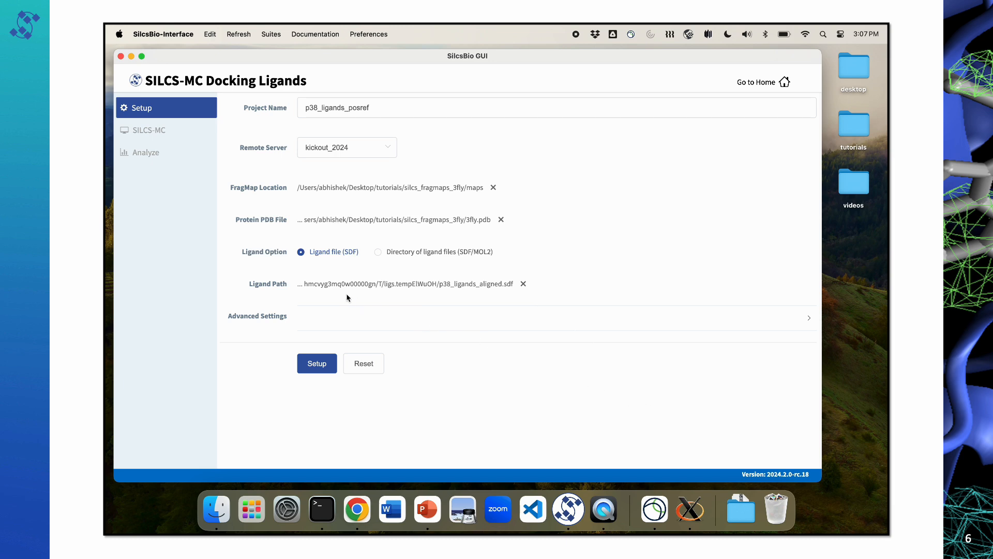
Expand the advanced settings to check the project location, run the project setup and accept its completion.
left_click(321, 323)
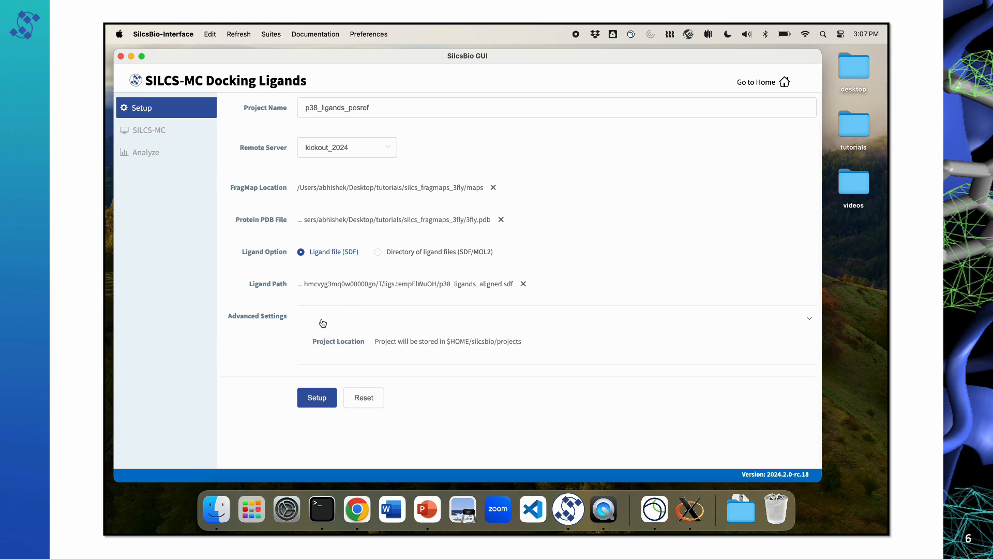
left_click(318, 399)
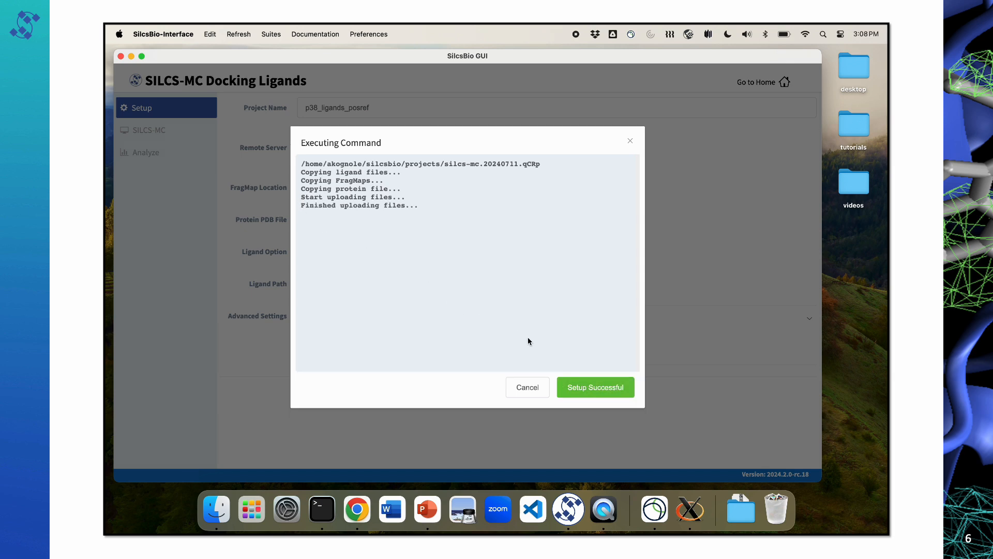
left_click(606, 393)
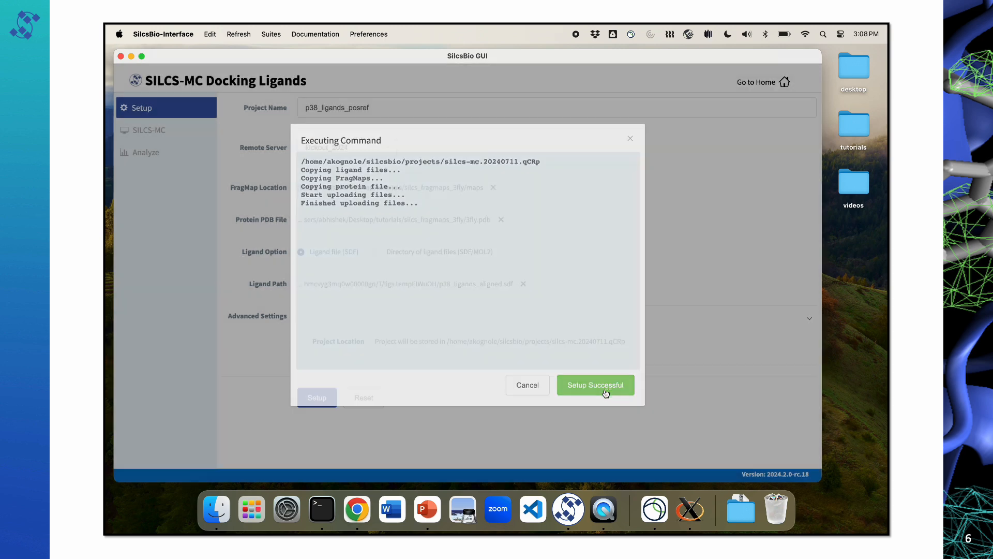
left_click(578, 35)
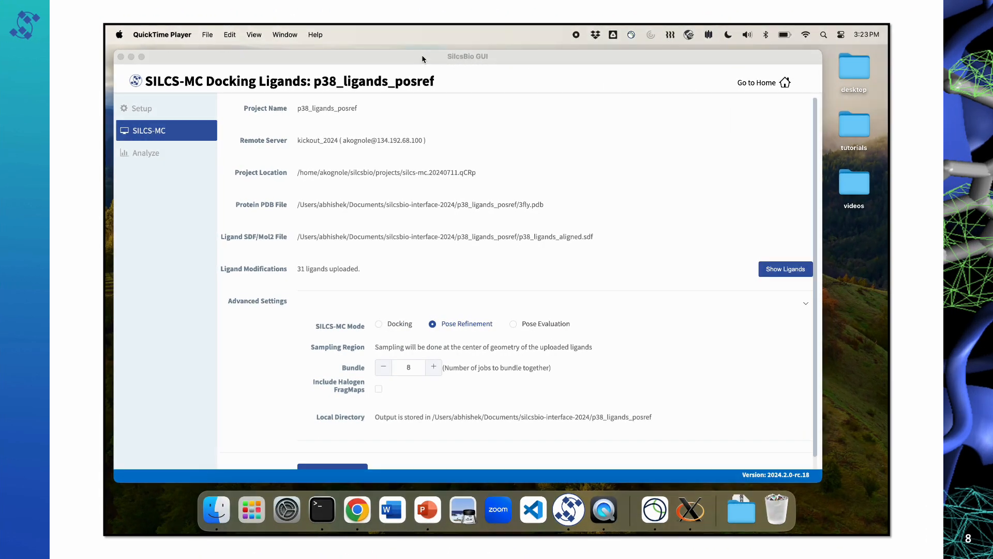
left_click(422, 56)
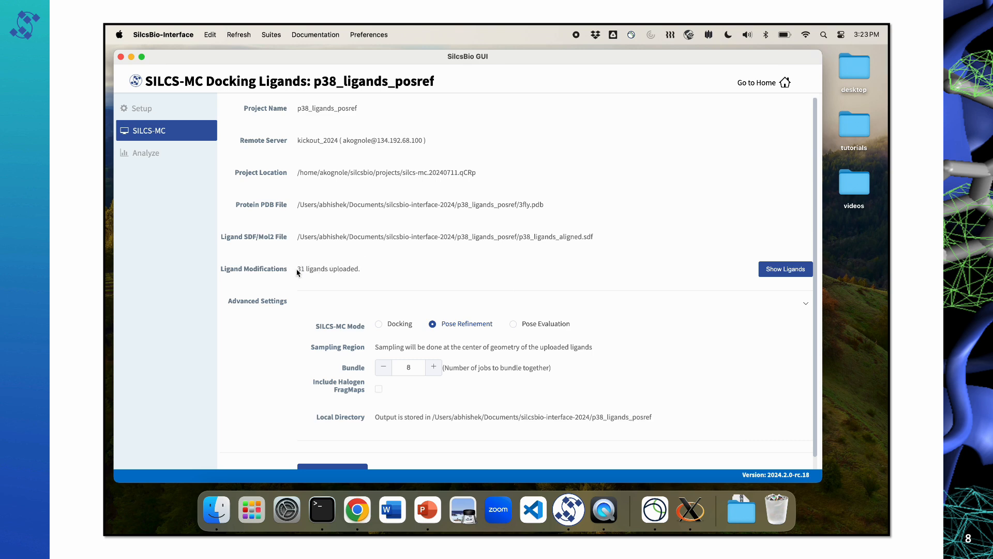
left_click_drag(299, 269, 362, 271)
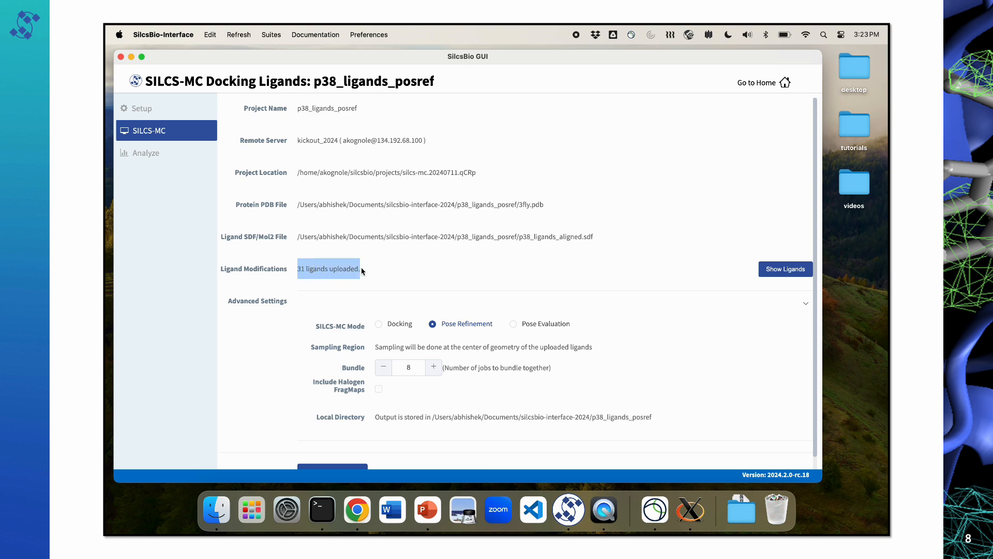
left_click(404, 269)
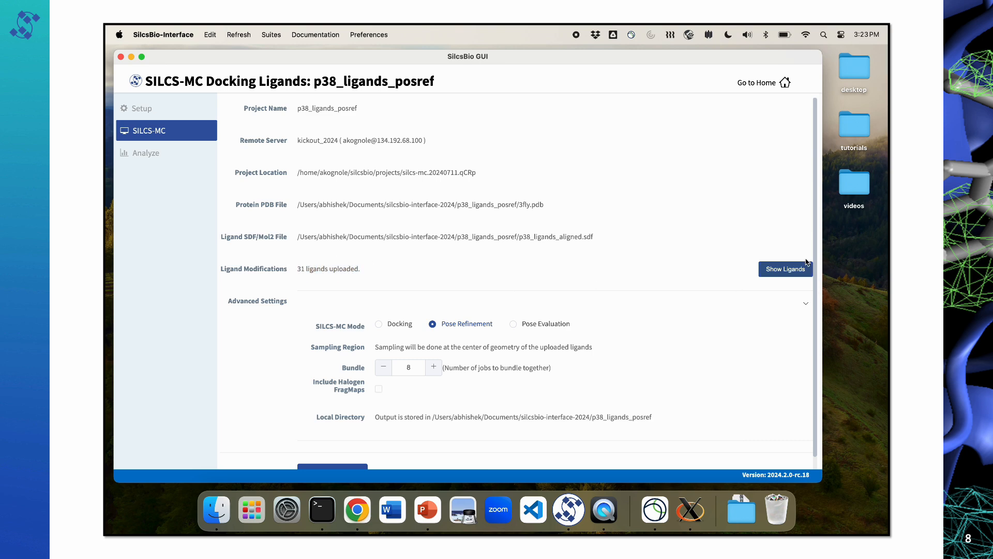
Show the uploaded ligands with the protein in 3D and view ligands p38_goldstein_06_2f through p38_goldstein_10_2j one at a time.
left_click(785, 273)
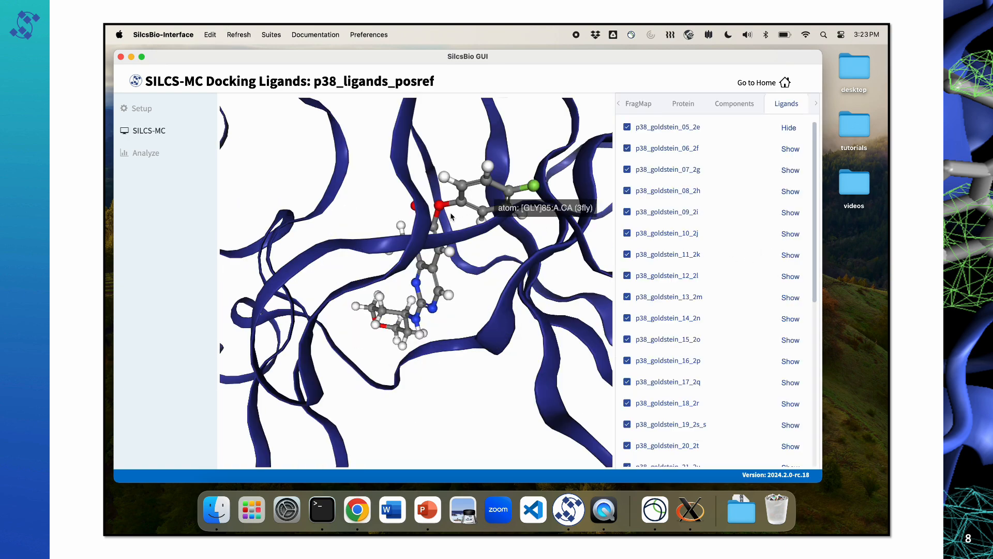
left_click_drag(355, 205, 373, 239)
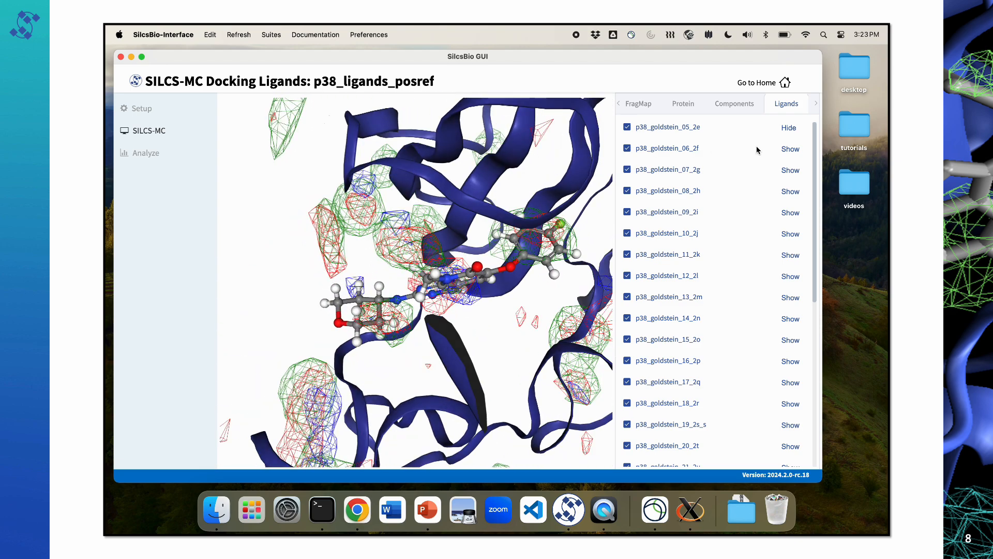
left_click(788, 149)
left_click(790, 170)
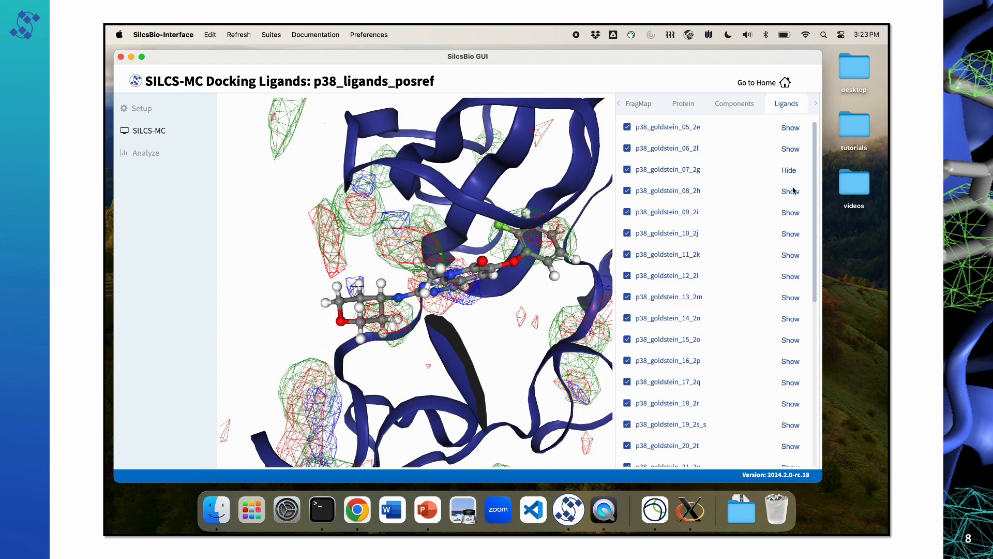
left_click(790, 192)
left_click(790, 213)
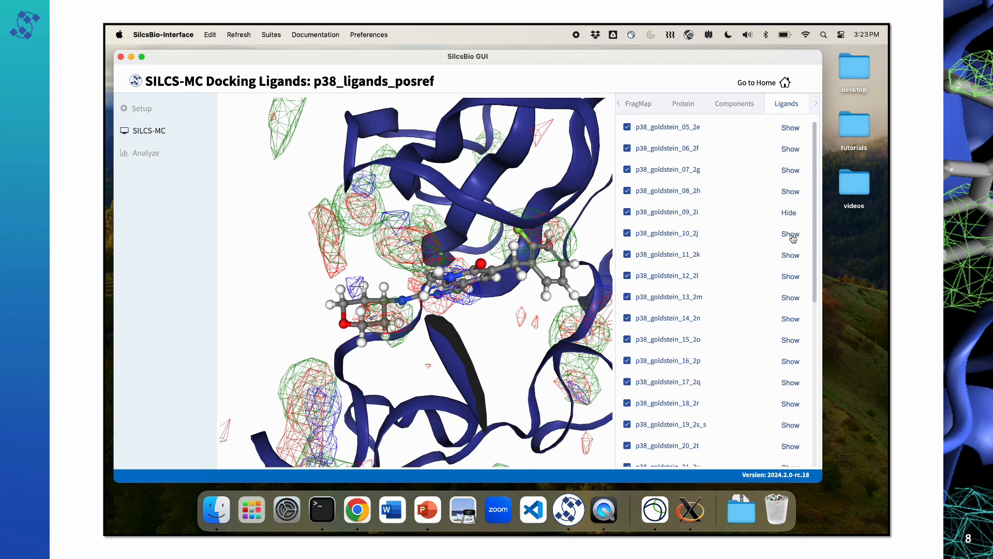
left_click(791, 236)
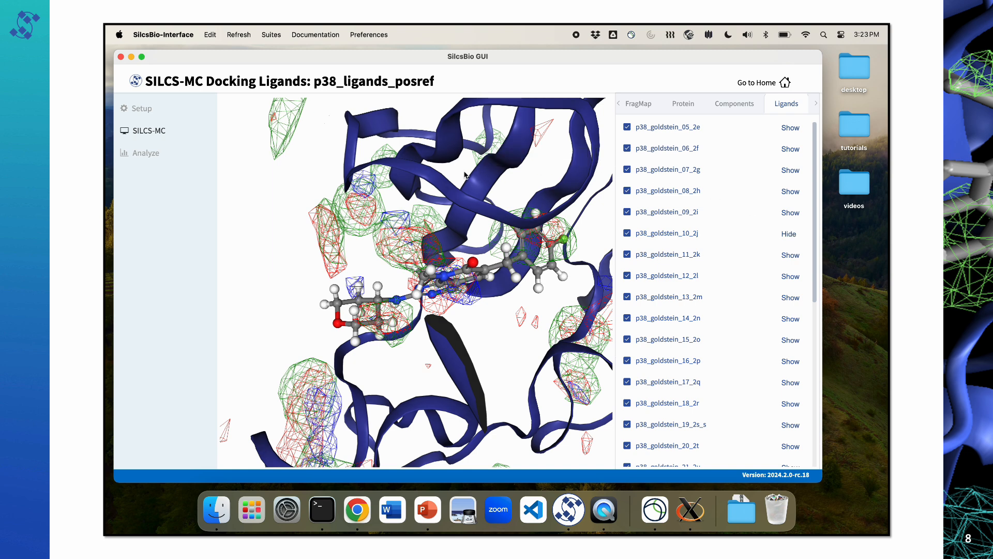
Return to the SILCS-MC run settings and set the number of jobs to bundle together to 4.
left_click(173, 134)
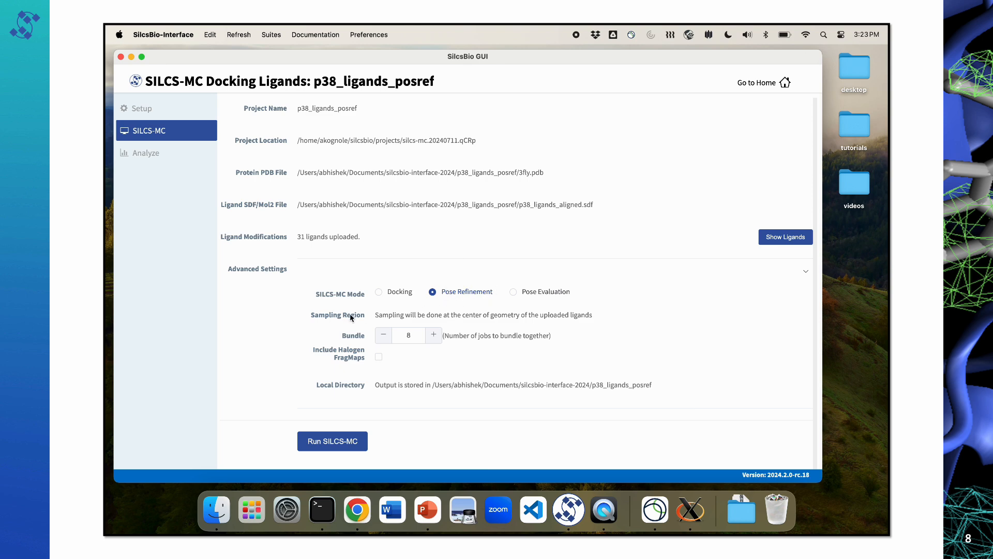
left_click_drag(376, 317, 597, 318)
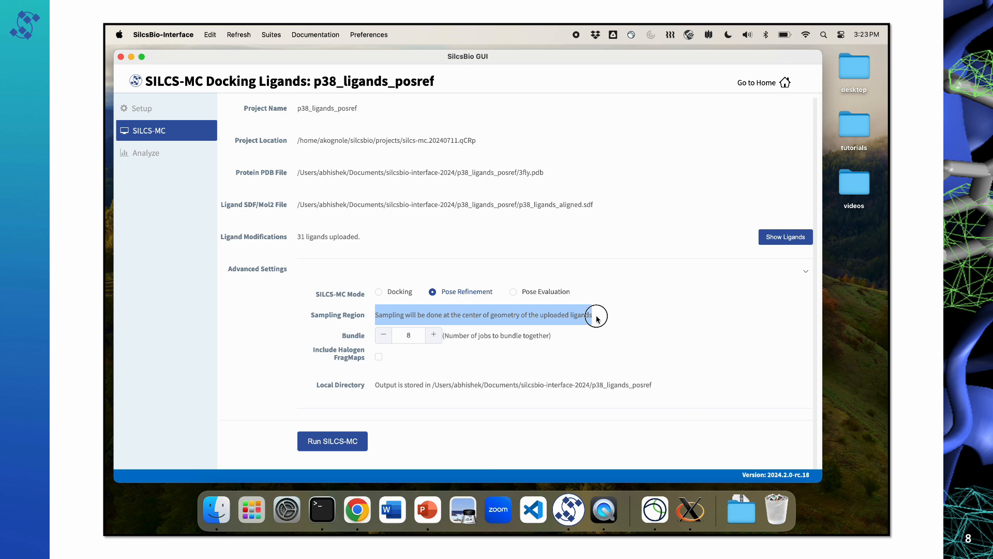
left_click(603, 315)
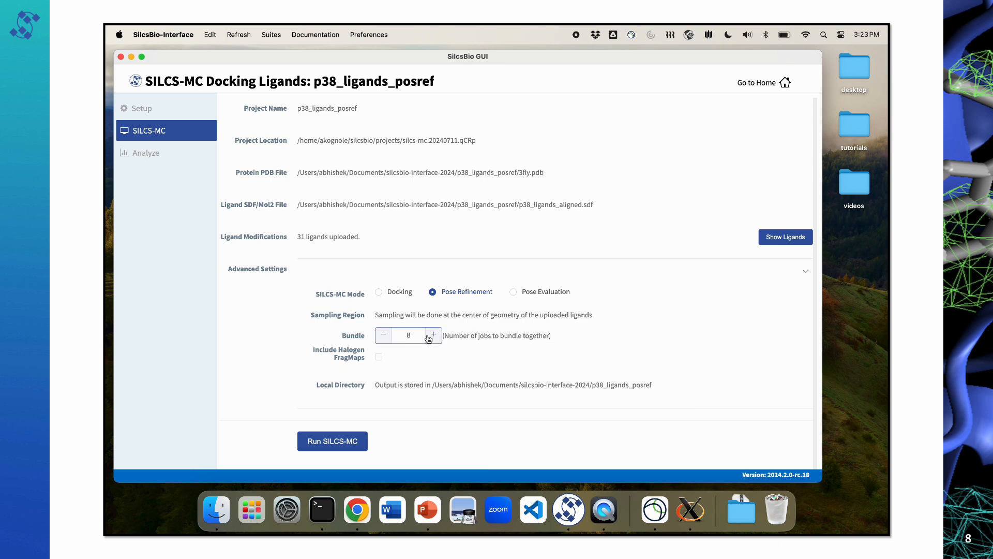
left_click(383, 335)
left_click(383, 335)
left_click(383, 335)
left_click(383, 335)
Include halogen FragMaps, run SILCS-MC in Pose Refinement mode and accept the job submission.
left_click(379, 357)
left_click(379, 357)
left_click(342, 443)
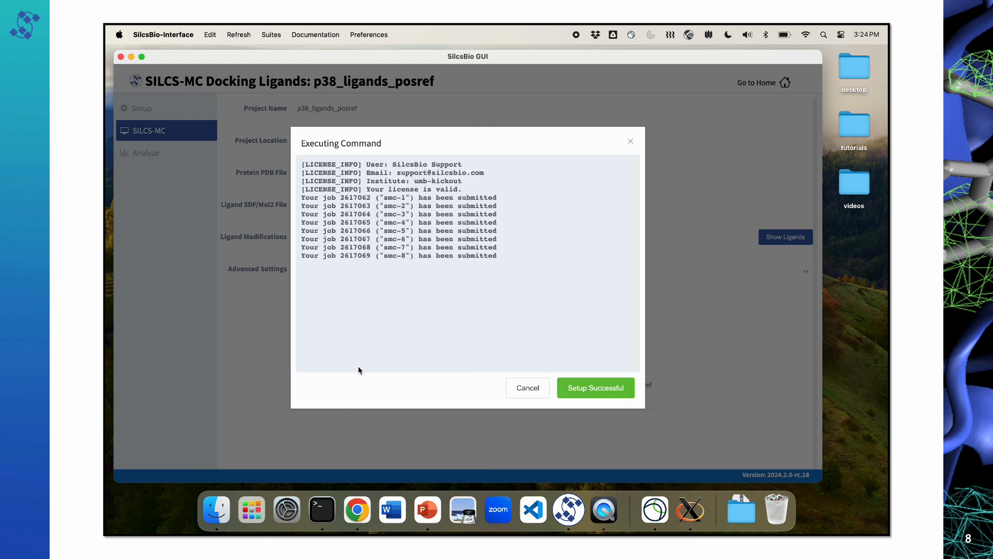
left_click(603, 390)
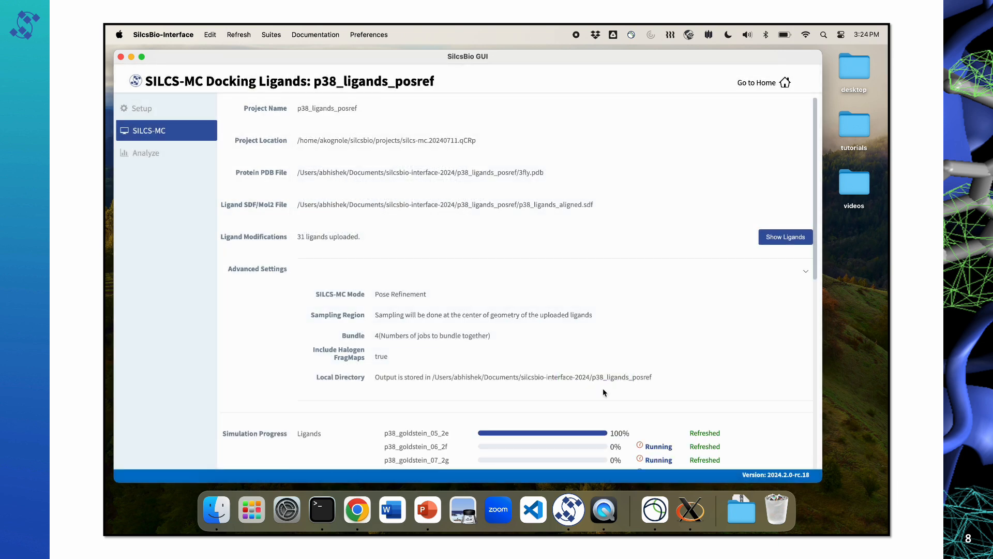
Review the simulation progress of all ligands, refreshing it to get the current job status.
scroll(603, 392, "down", 1)
scroll(603, 391, "down", 10)
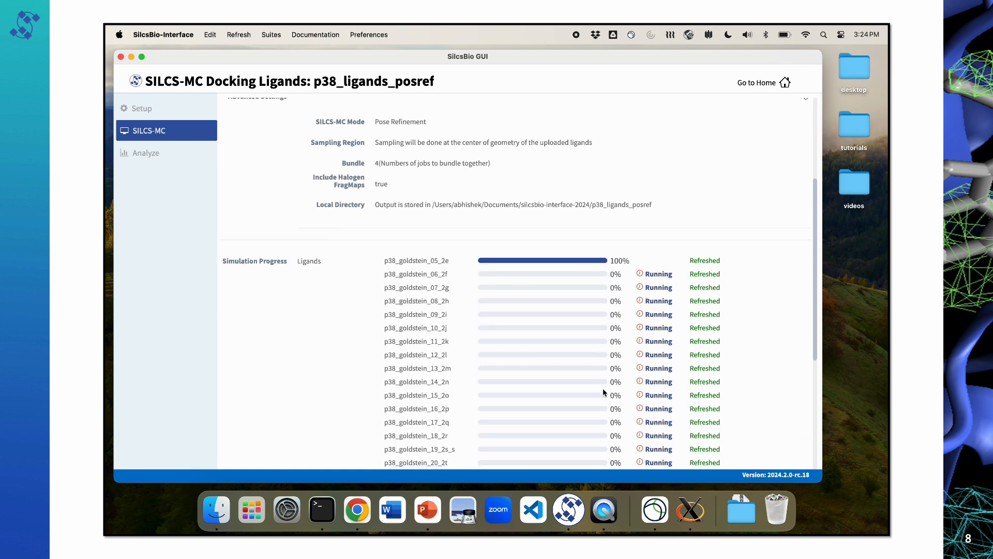
scroll(603, 388, "down", 4)
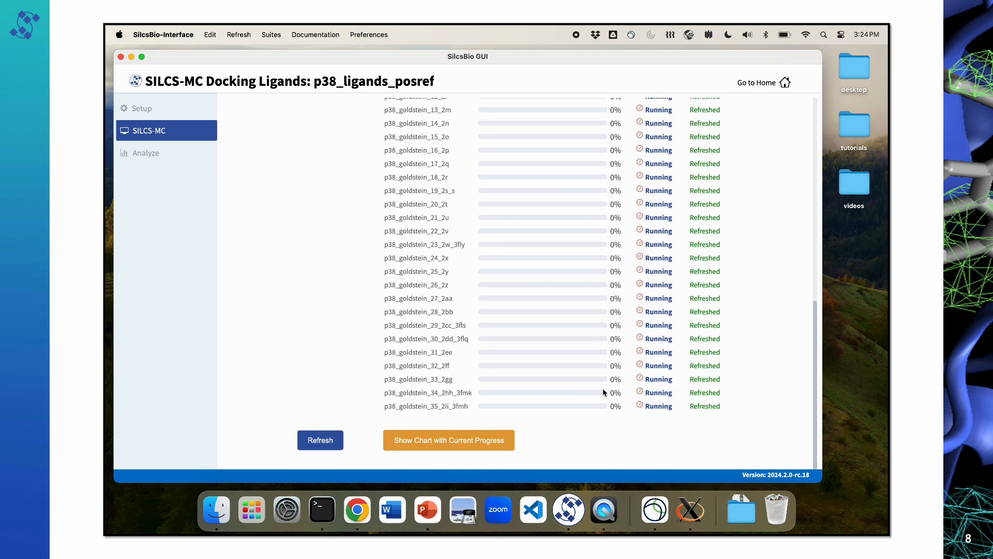
scroll(604, 389, "up", 4)
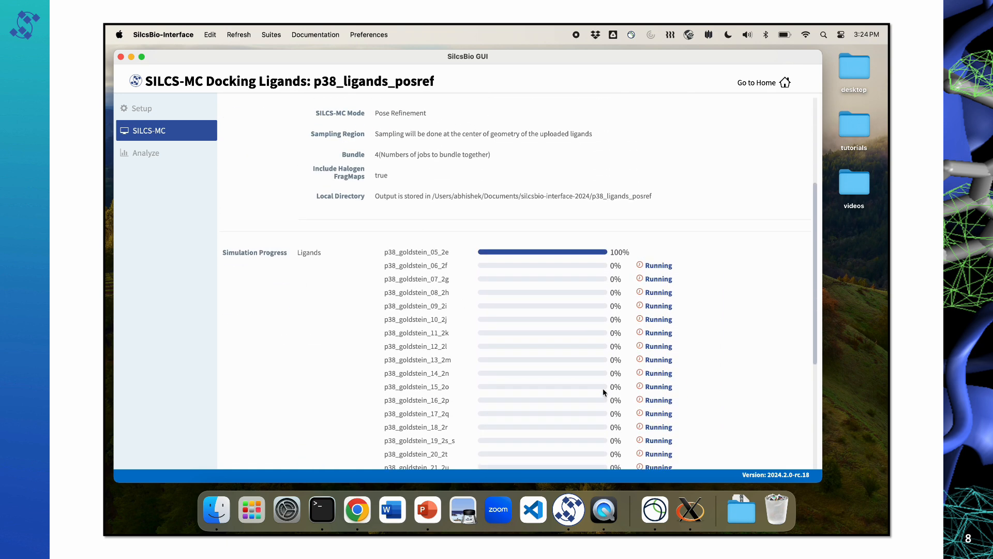
scroll(603, 392, "down", 10)
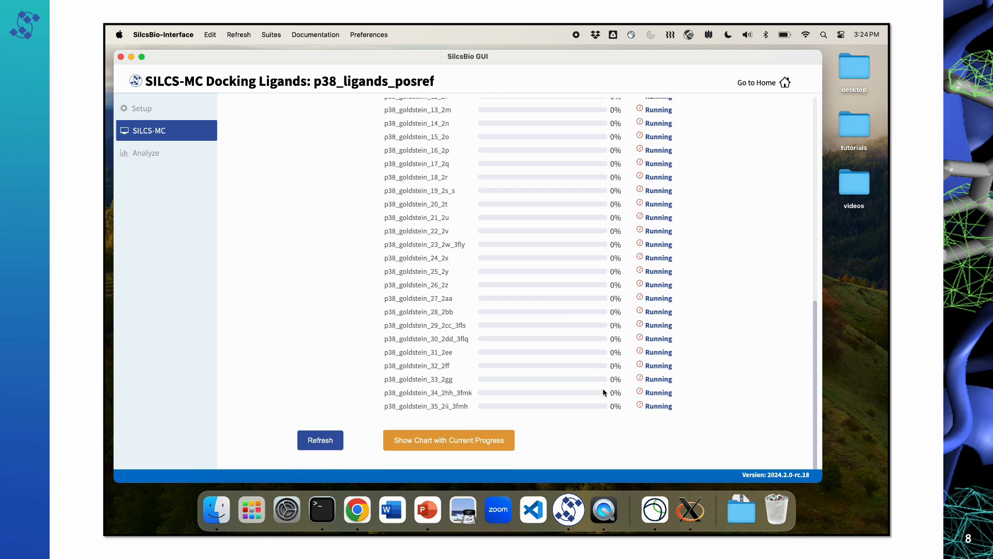
left_click(329, 440)
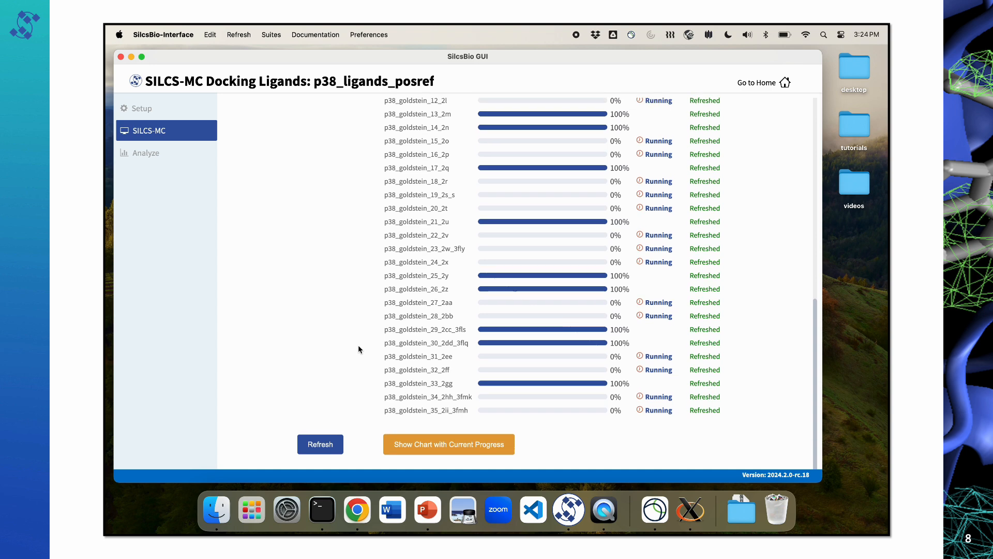
scroll(358, 345, "up", 10)
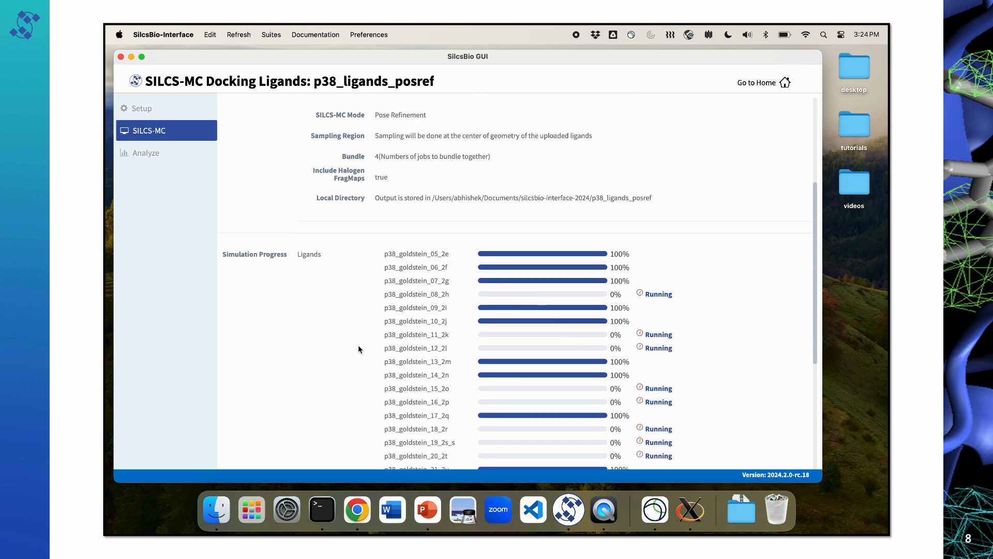
Continue the p38_ligands_posref SILCS-MC Docking project and check the simulation progress of all its ligands.
scroll(359, 346, "up", 4)
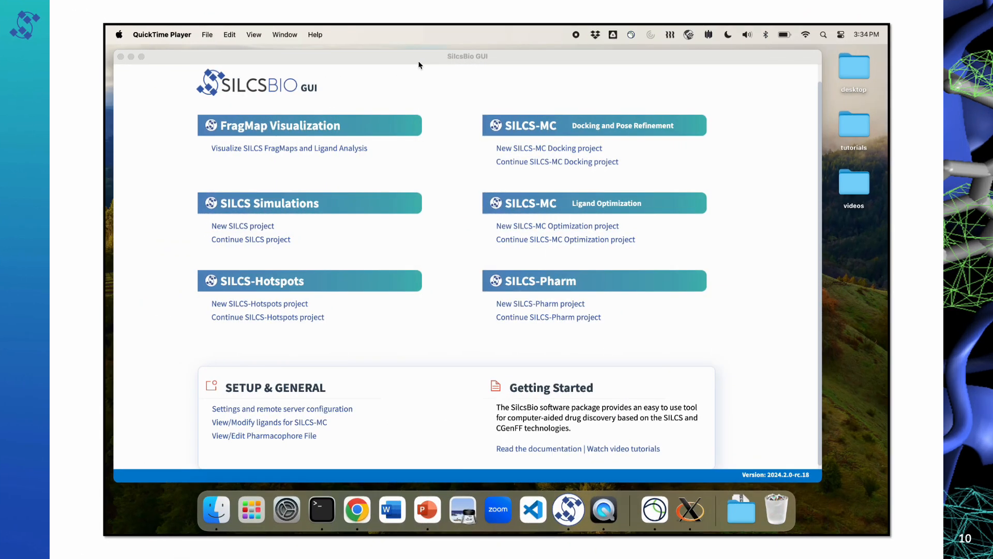
left_click(426, 88)
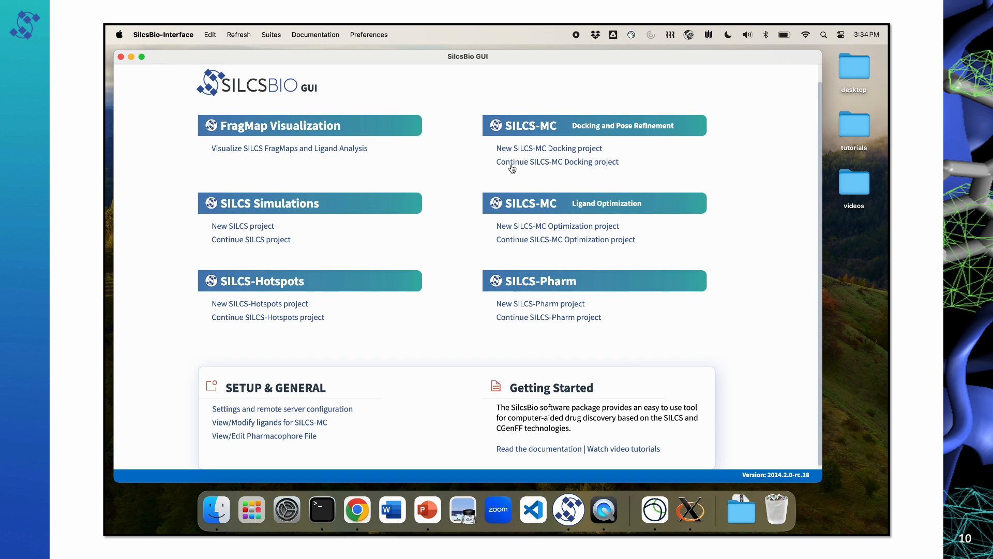
left_click(596, 165)
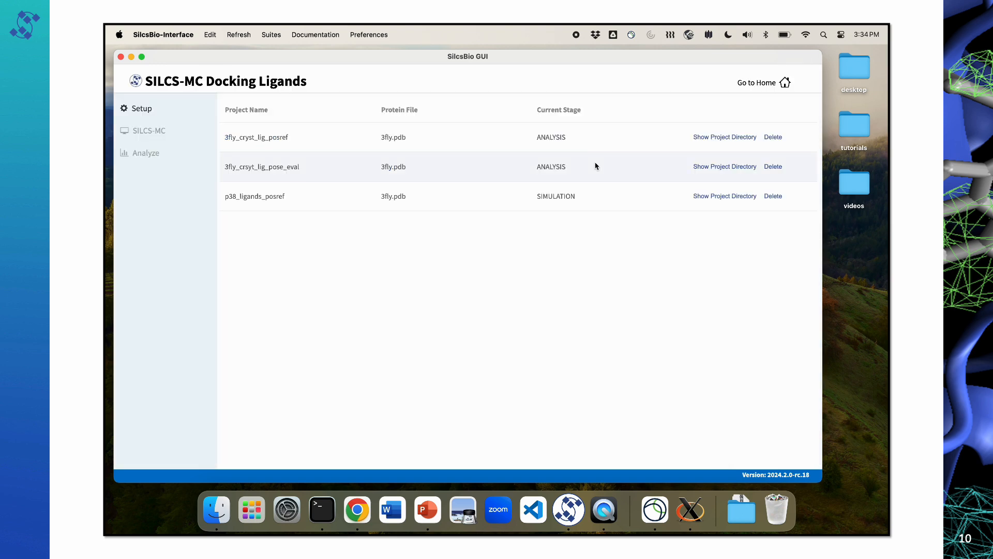
left_click(443, 201)
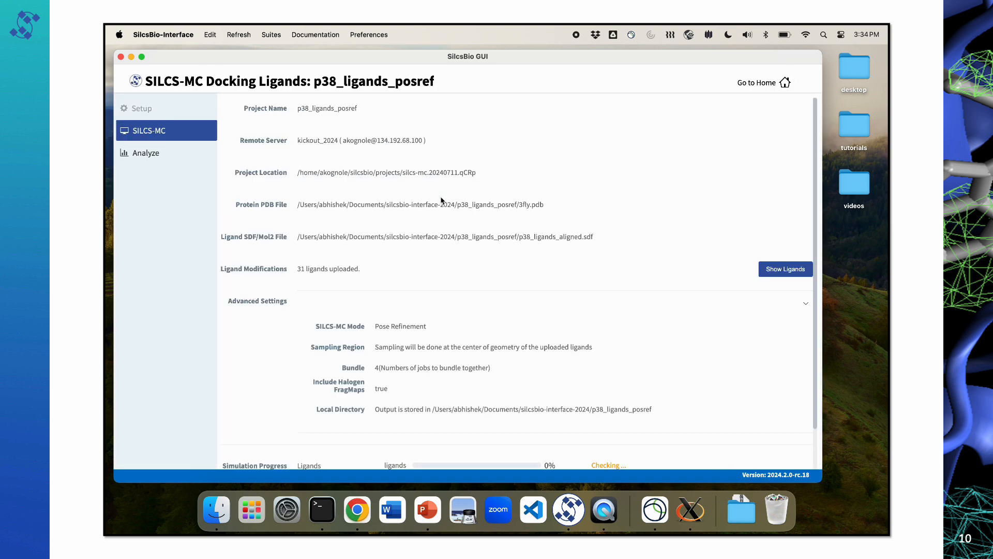
scroll(440, 223, "down", 10)
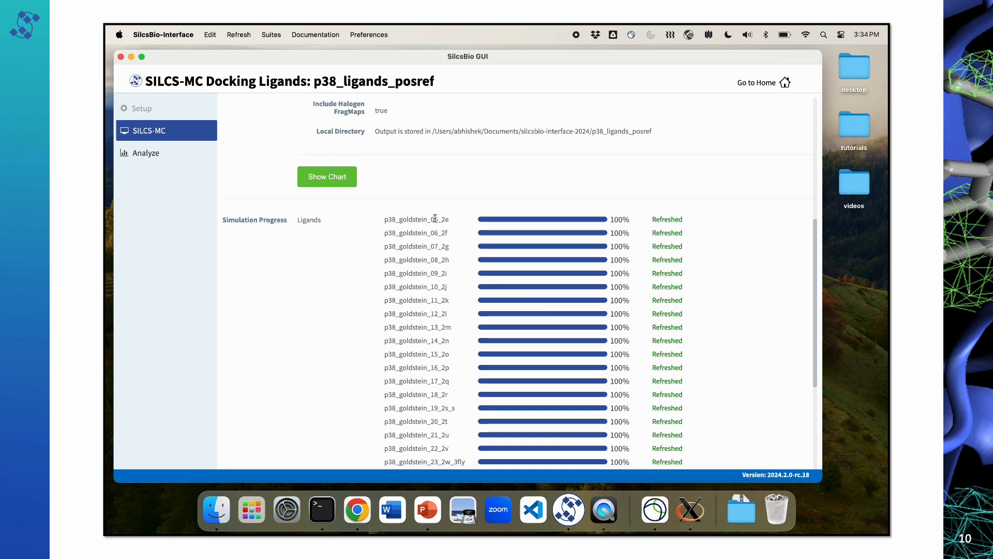
scroll(466, 264, "down", 5)
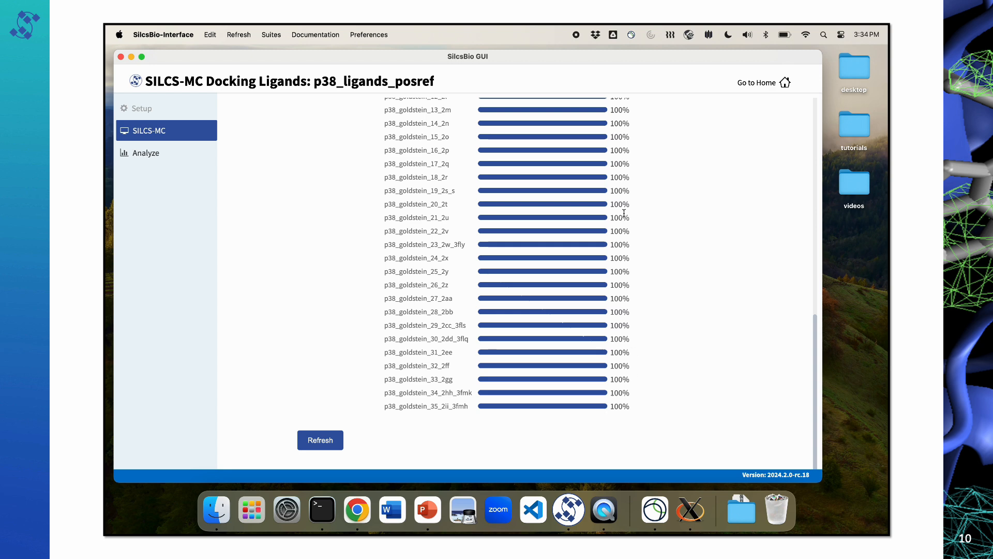
Collect the pose refinement results, open the LGFE chart and look over the protein with its FragMaps in 3D.
scroll(623, 215, "up", 10)
left_click(320, 214)
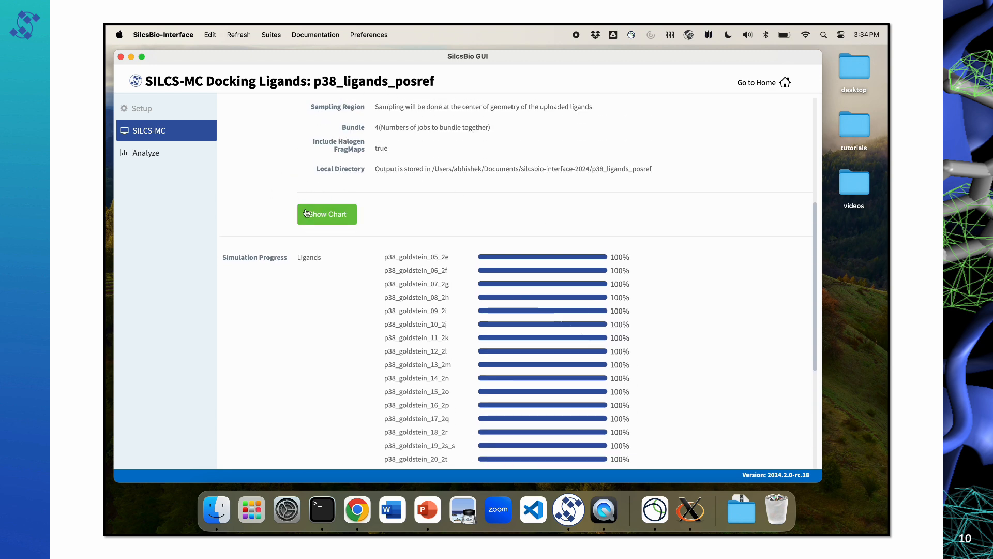
left_click(319, 214)
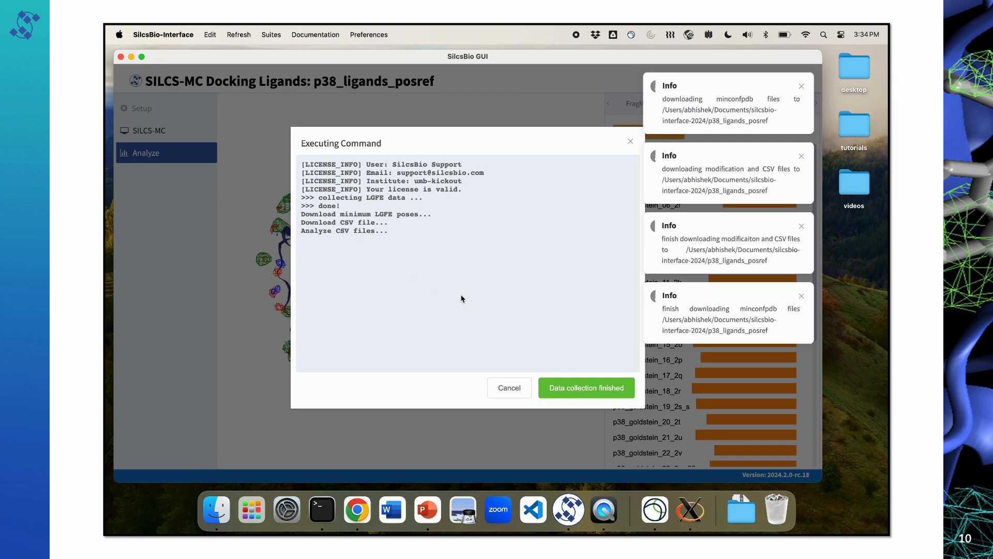
left_click(599, 392)
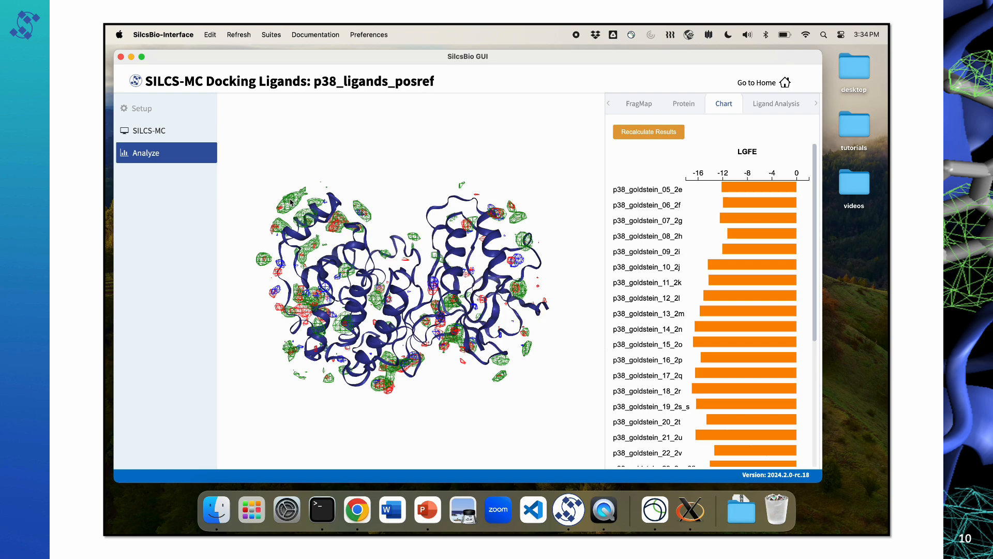
left_click_drag(273, 185, 340, 249)
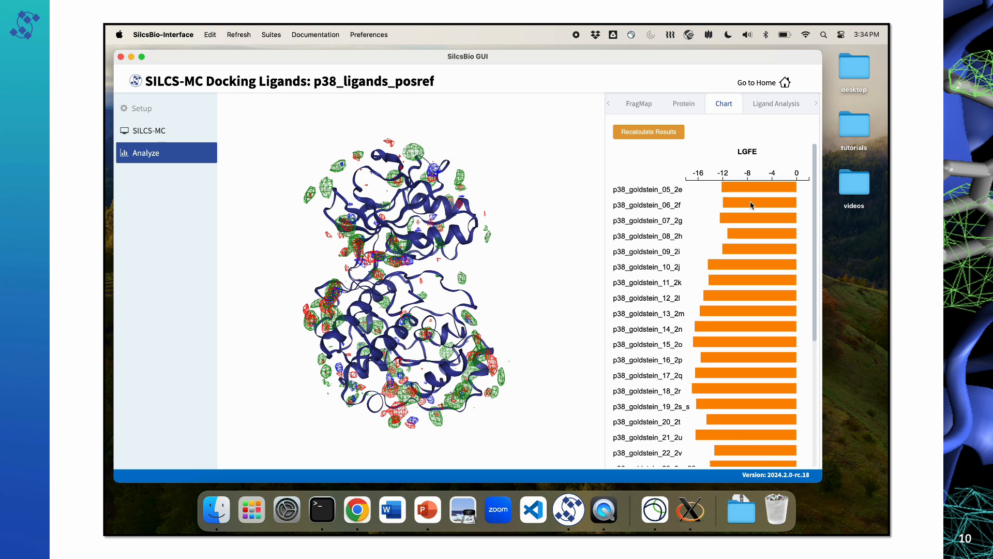
Show the refined poses of ligands p38_goldstein_05_2e through p38_goldstein_09_2i together in the binding site.
left_click(650, 190)
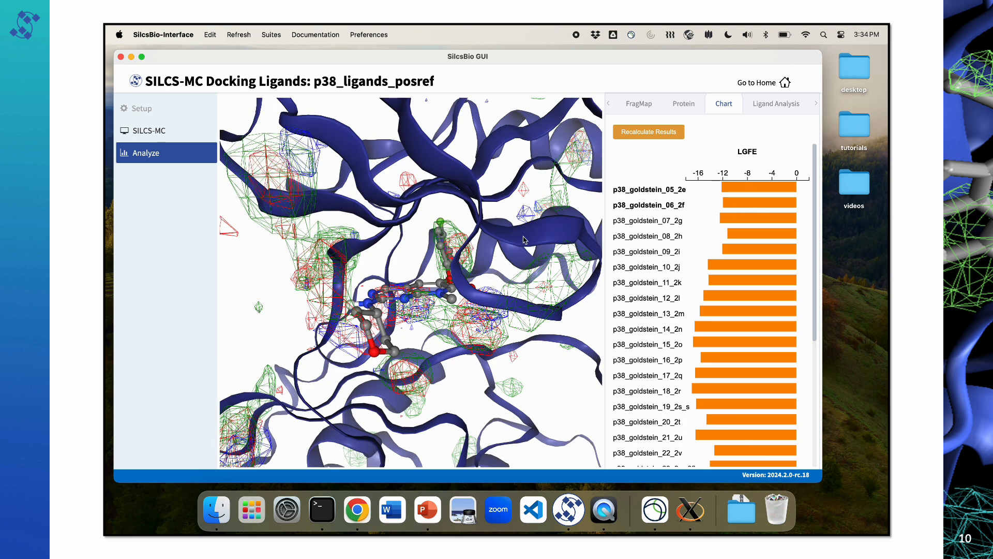
mouse_move(475, 266)
left_mouse_down()
mouse_move(496, 270)
mouse_move(469, 270)
left_mouse_up()
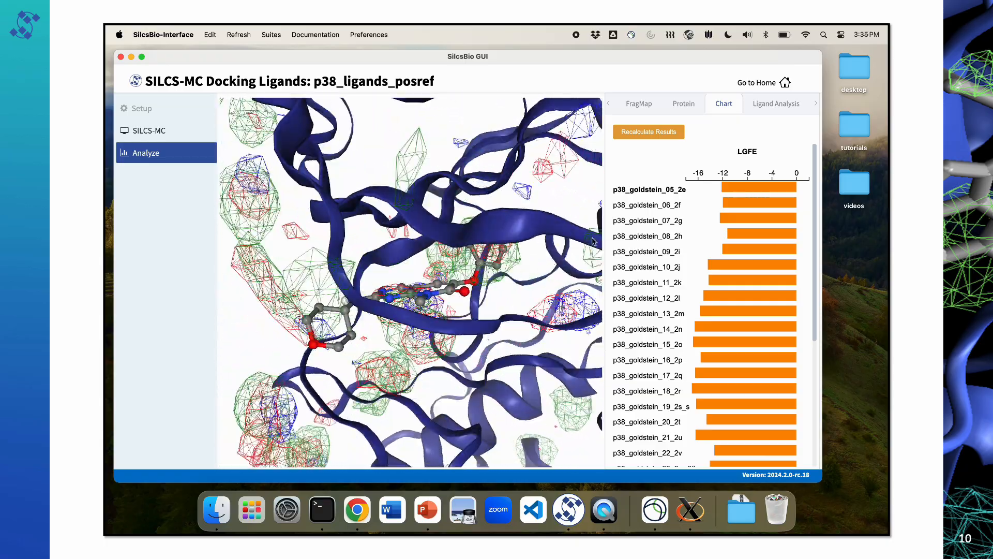
left_click(640, 209)
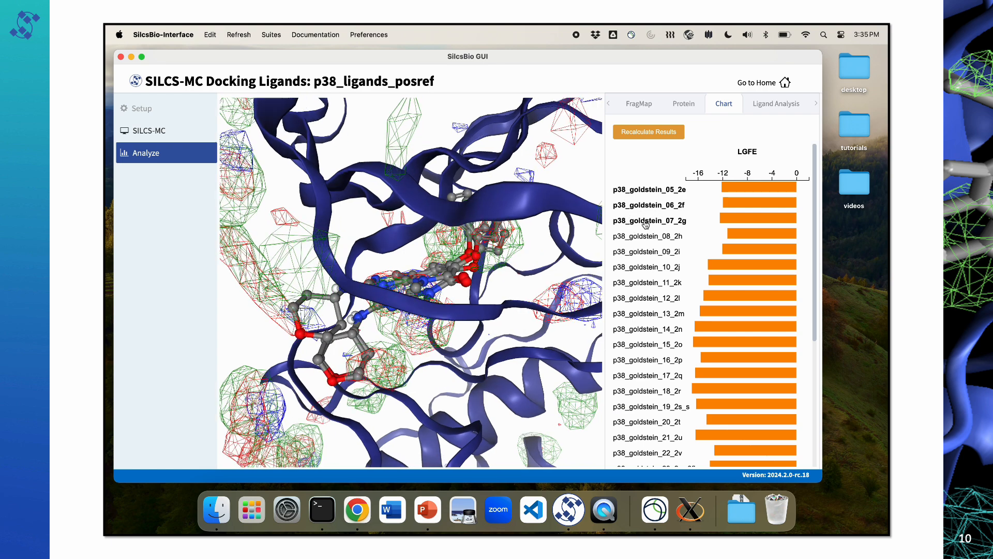
left_click(645, 236)
left_click(645, 251)
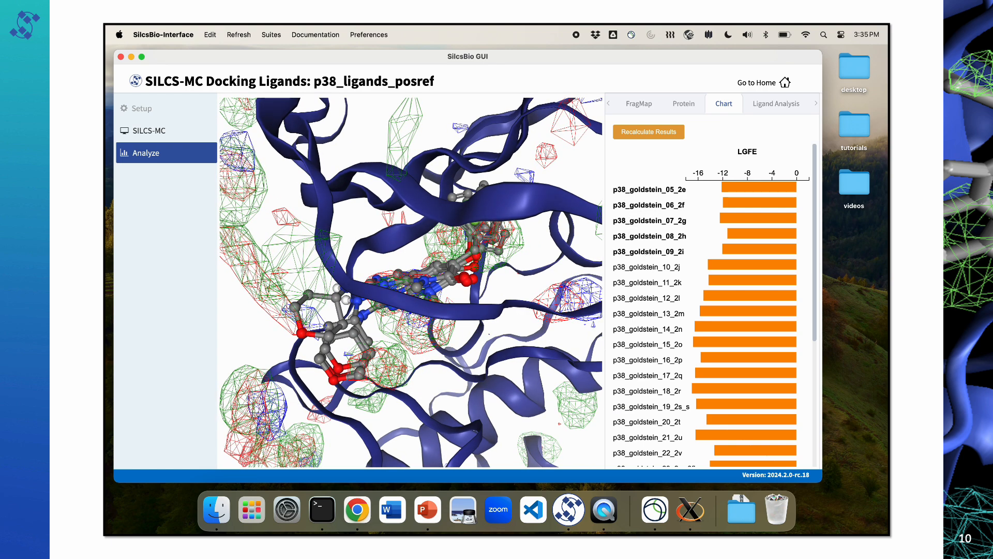
Hide ligands p38_goldstein_05_2e through p38_goldstein_08_2h so that only p38_goldstein_09_2i stays displayed.
left_click(648, 237)
left_click(650, 221)
left_click(648, 204)
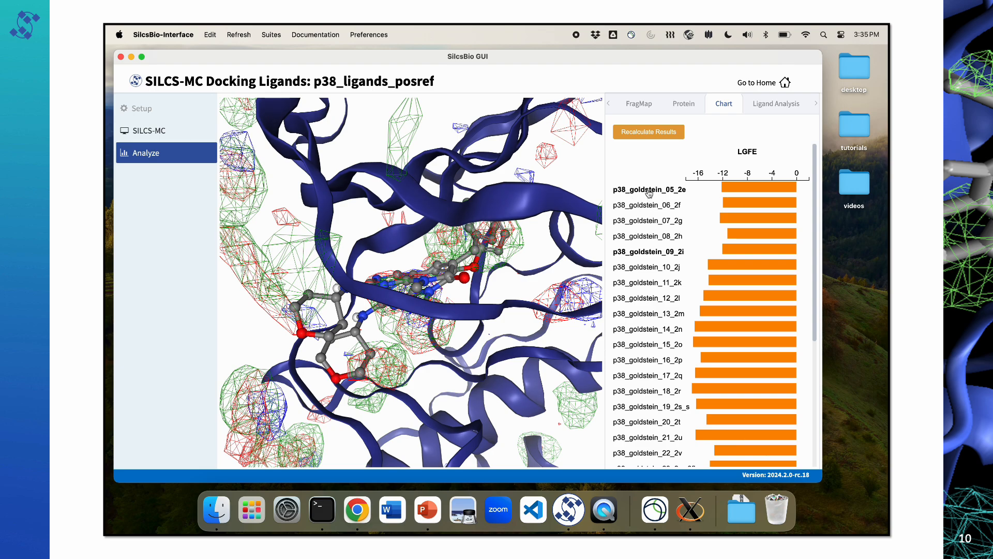
left_click(650, 192)
Label the atomic GFE contributions of the halogenated ring's atoms, including the halogen, on ligand p38_goldstein_09_2i.
left_click_drag(514, 248, 486, 257)
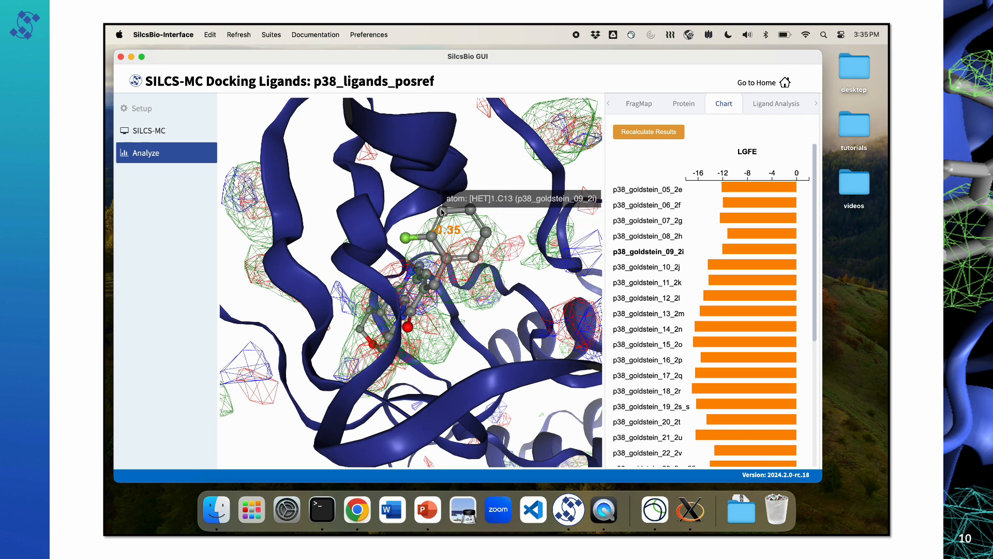
left_click(441, 211)
left_click(471, 210)
left_click(485, 231)
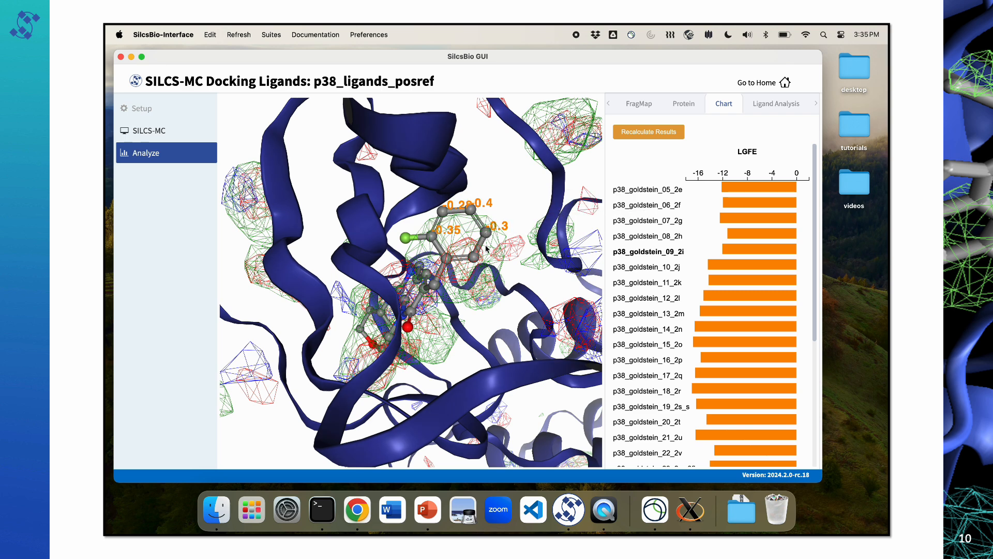
left_click(474, 257)
left_click(446, 258)
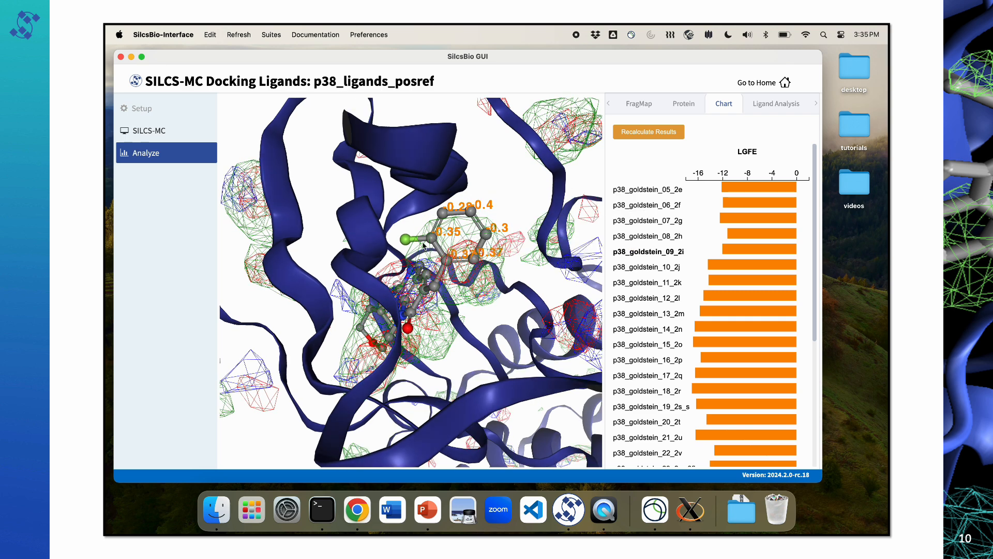
left_click_drag(455, 244, 457, 247)
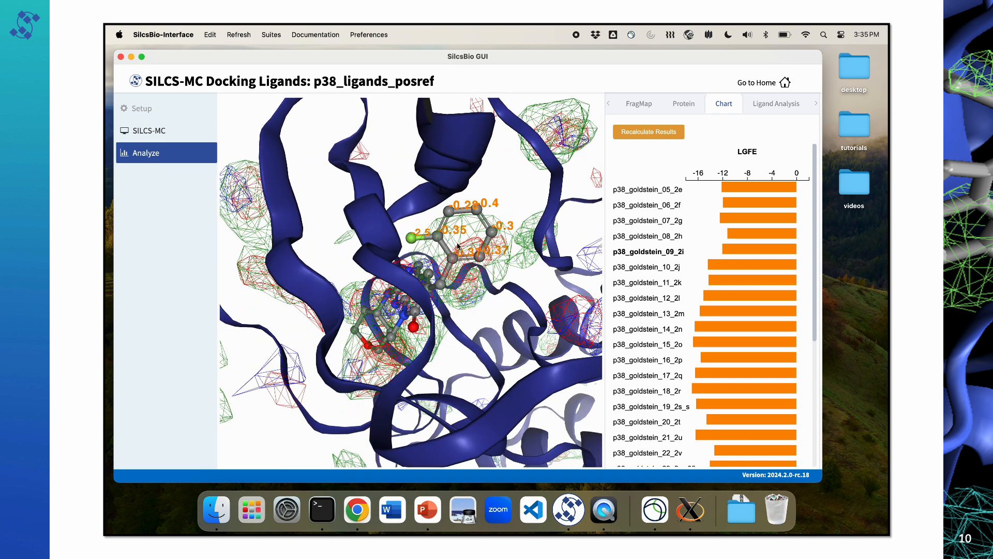
Run the Ligand Analysis for p38_goldstein_09_2i and compare the selected atoms' GFE sum with the total LGFE.
left_click(782, 106)
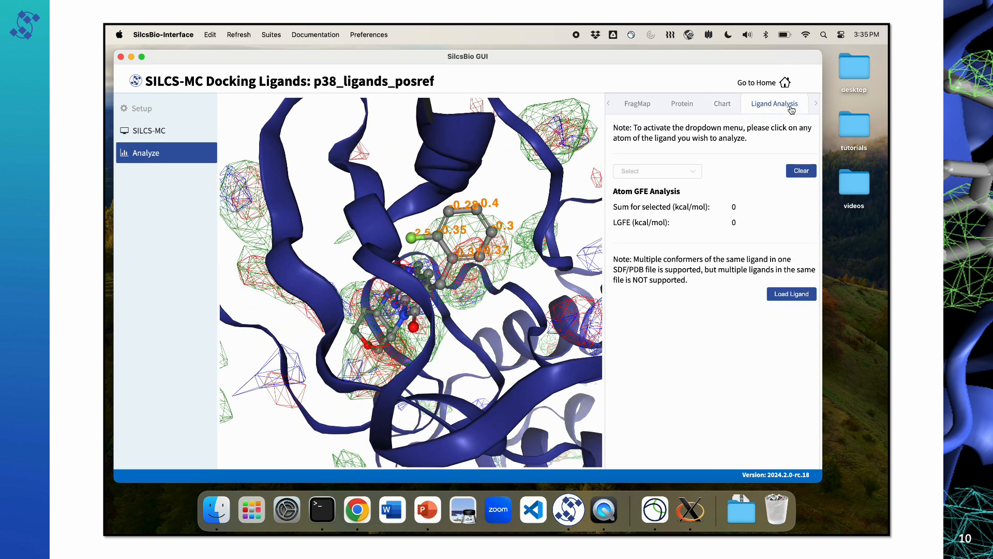
left_click(680, 171)
left_click(674, 197)
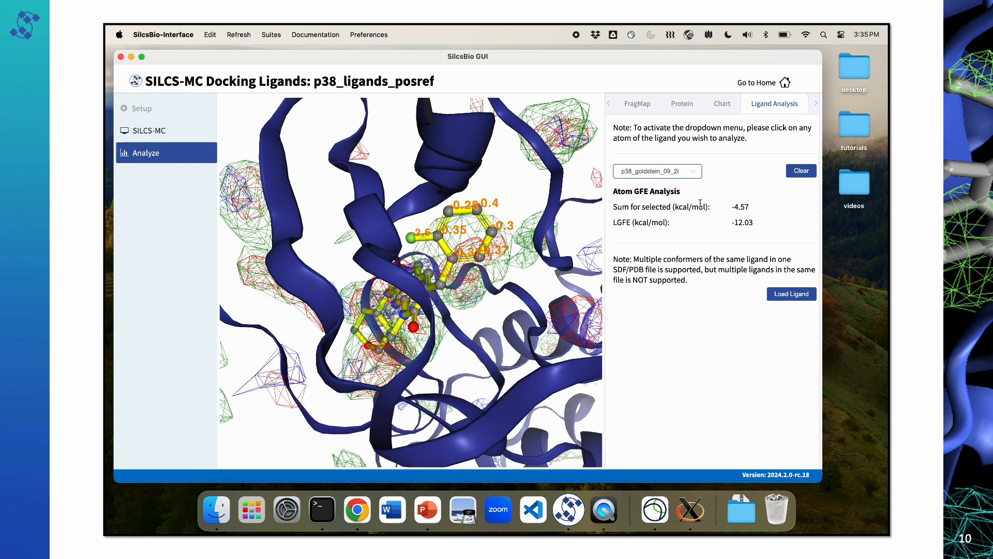
left_click_drag(732, 207, 754, 222)
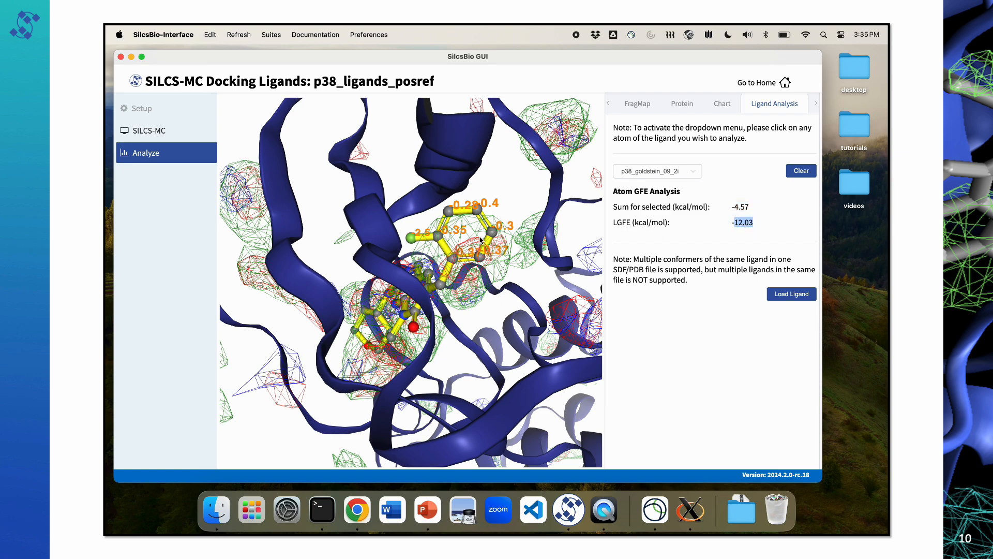
left_click_drag(476, 242, 510, 233)
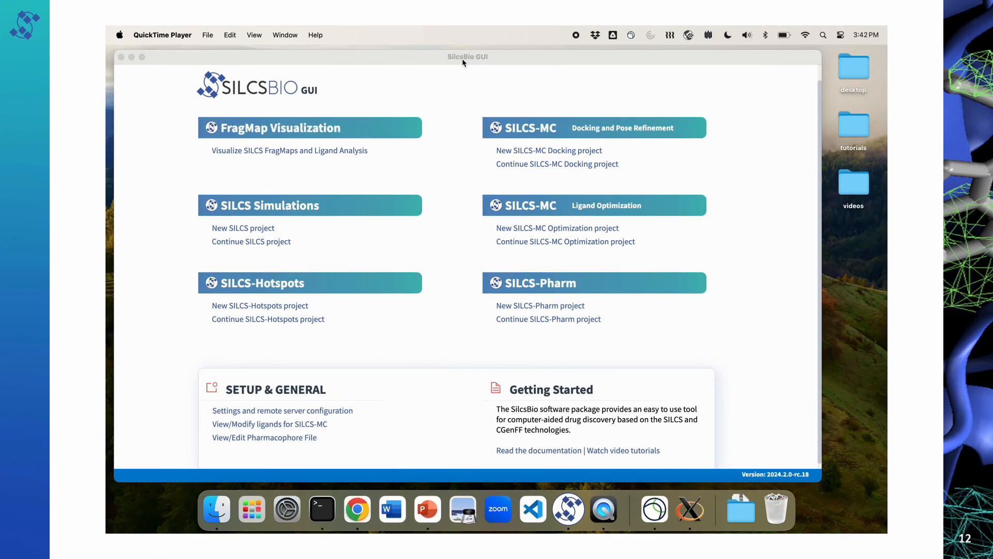
List the existing SILCS-MC Docking projects and show the project directory of p38_ligands_posref.
left_click(461, 86)
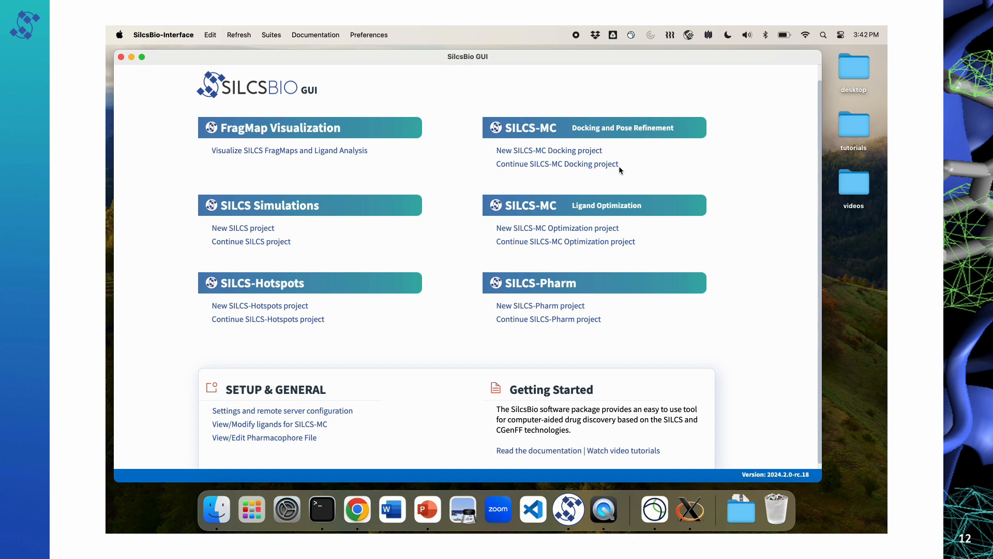
left_click(559, 168)
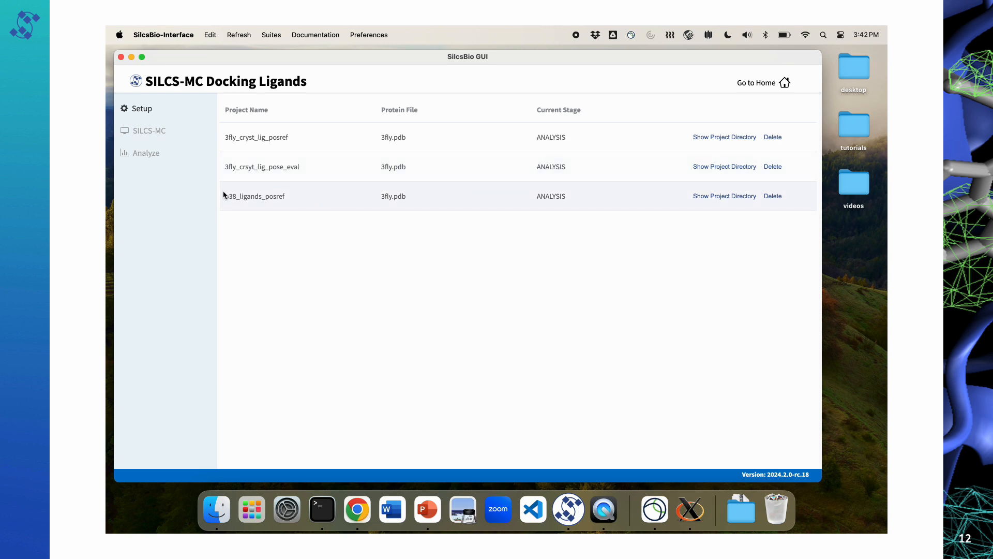
left_click(727, 198)
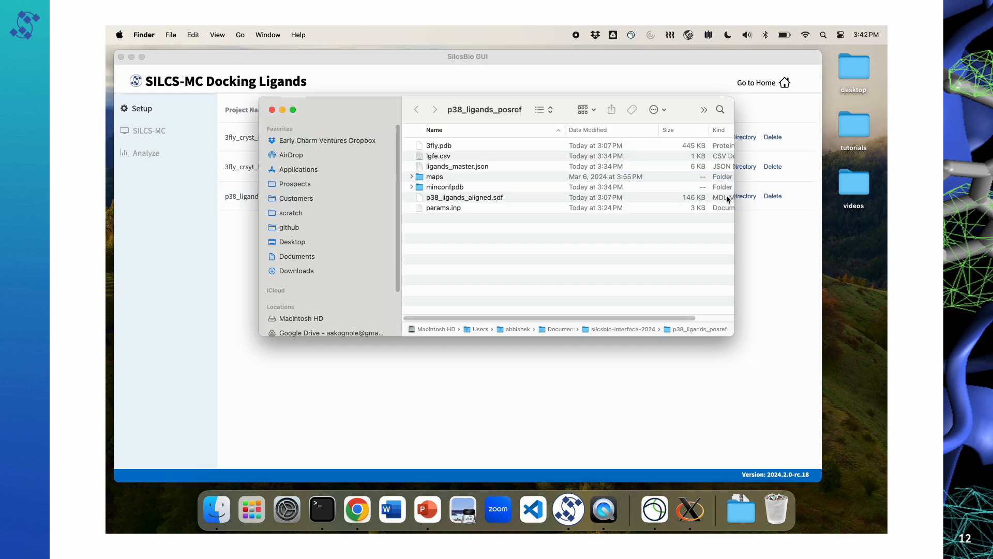
Preview lgfe.csv to examine the LGFE and LE values of all ligands, and close the preview.
left_click(445, 156)
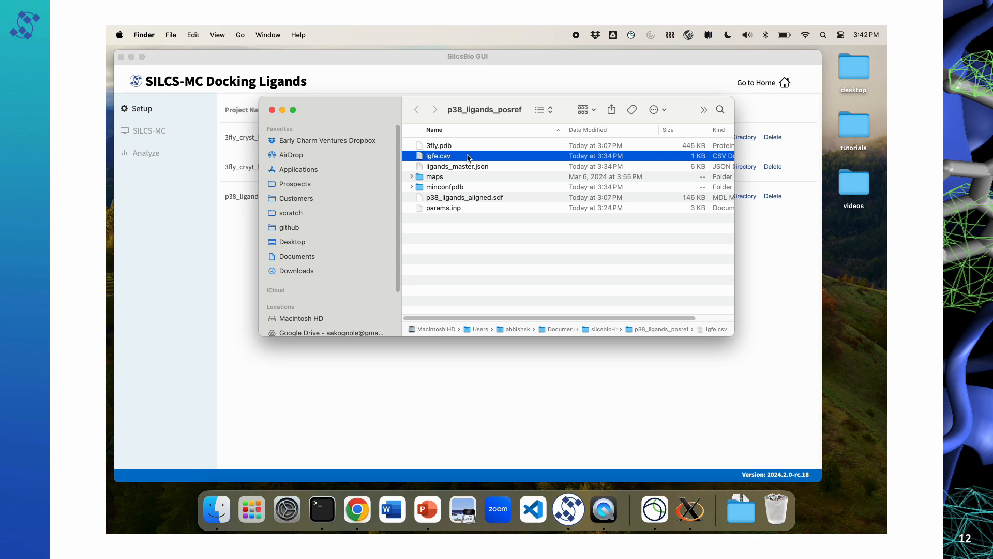
key("space")
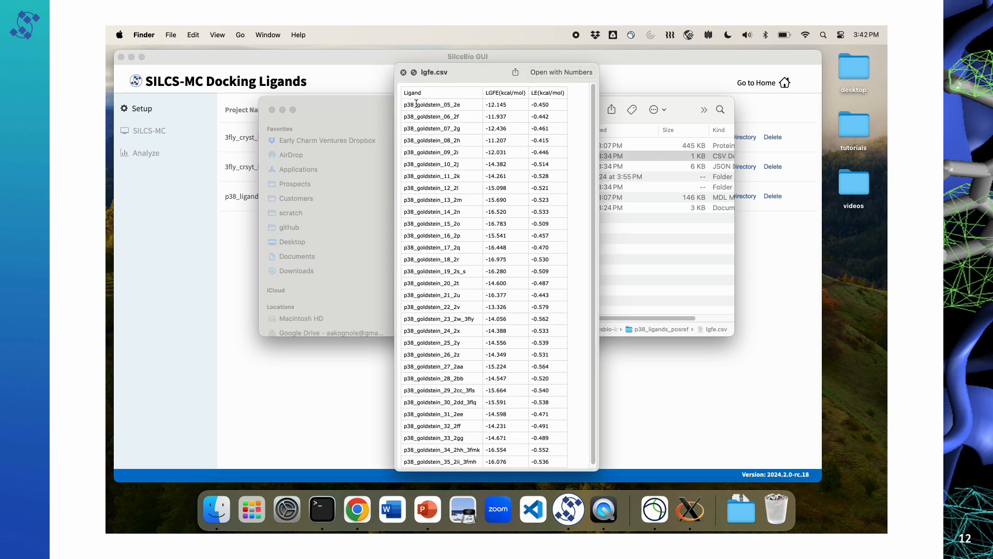
double_click(490, 94)
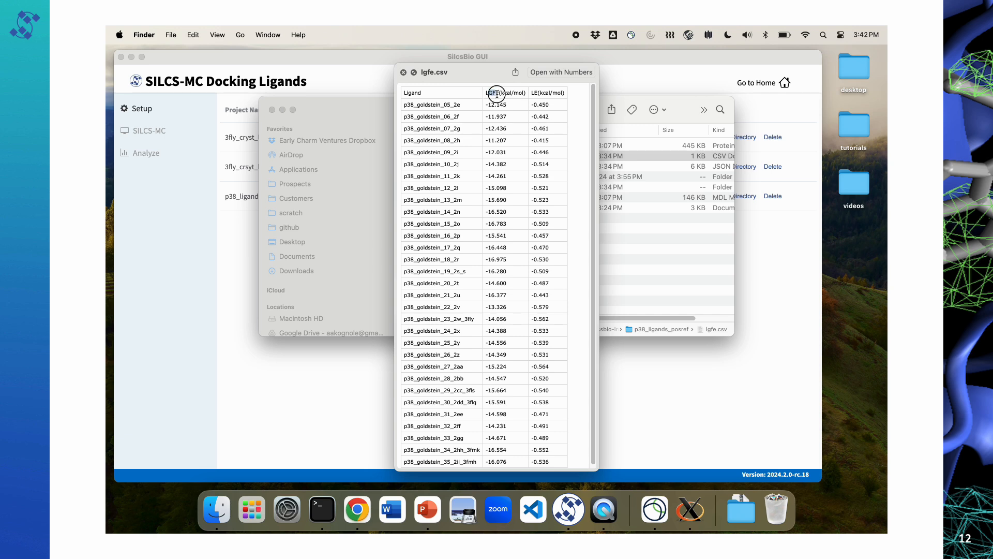
double_click(532, 94)
left_click_drag(412, 103, 569, 317)
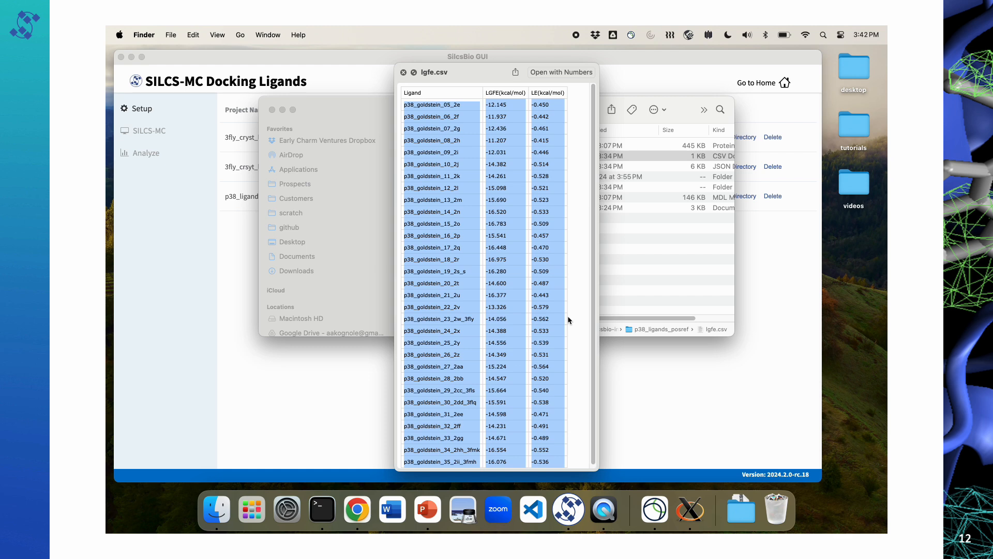
key("space")
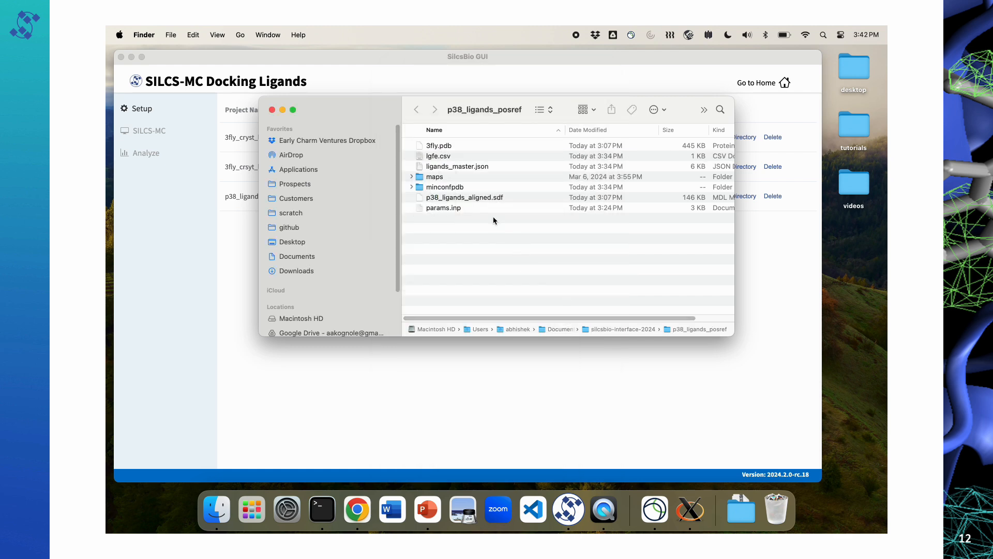
Inspect the minconfpdb folder's PDB and SDF files of the refined ligand poses and return to the project directory.
left_click(458, 188)
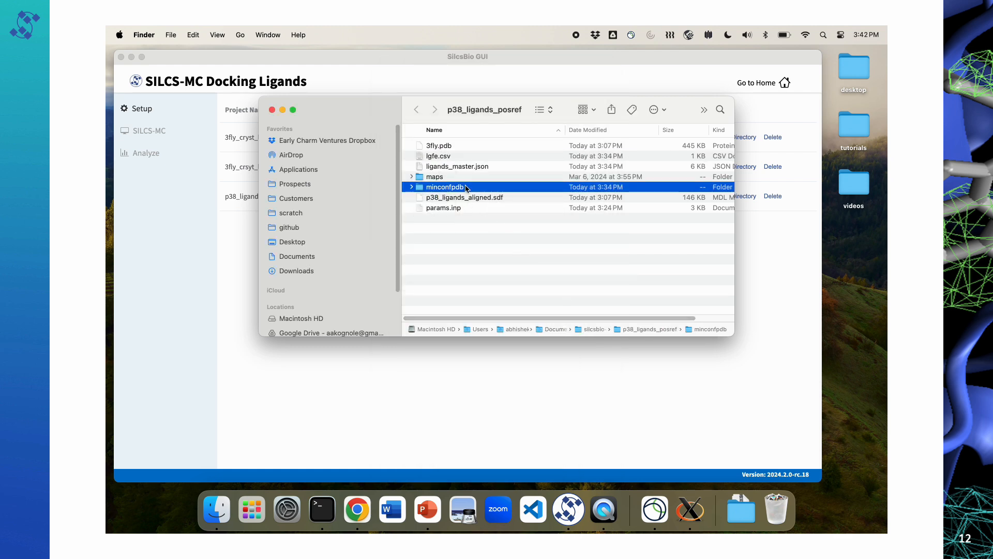
double_click(461, 187)
scroll(464, 185, "up", 10)
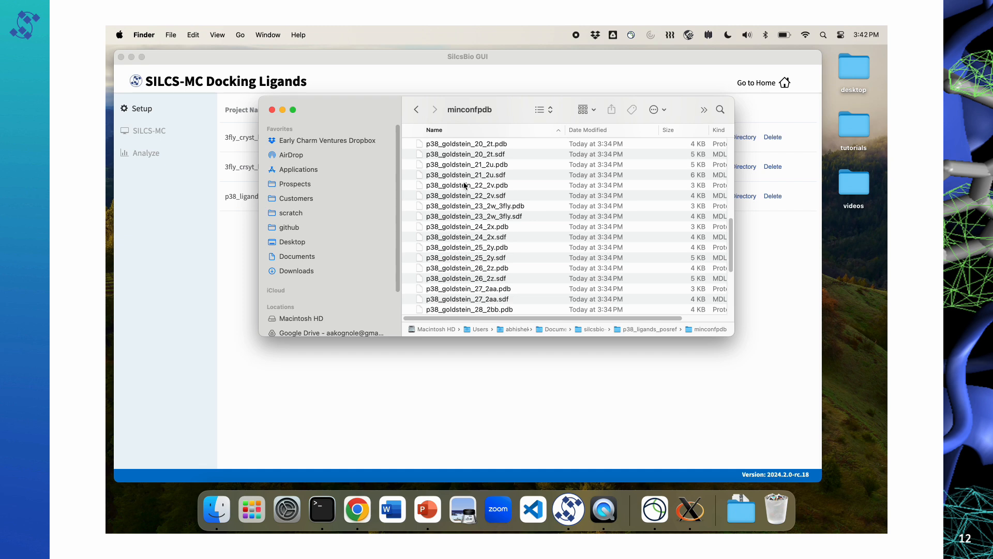
scroll(464, 185, "up", 2)
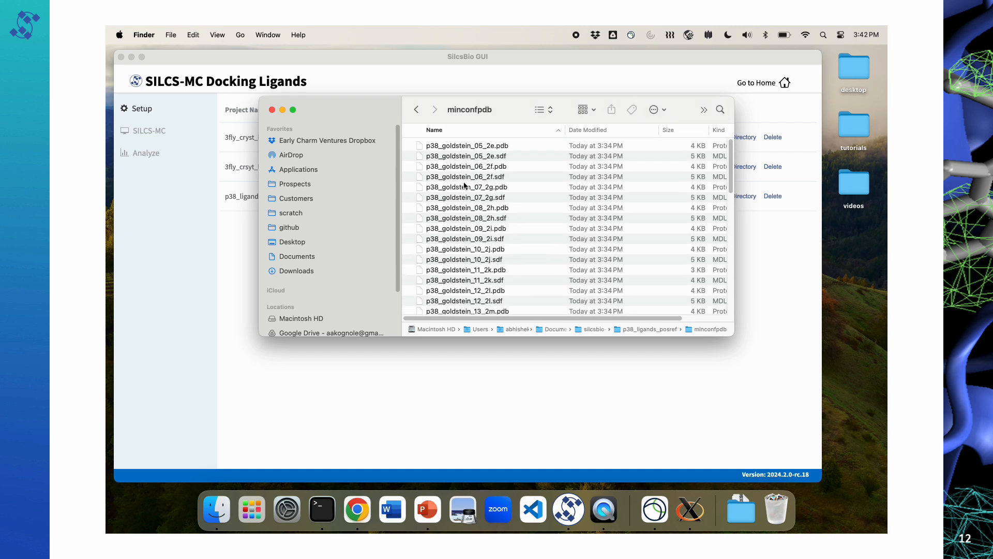
left_click(458, 149)
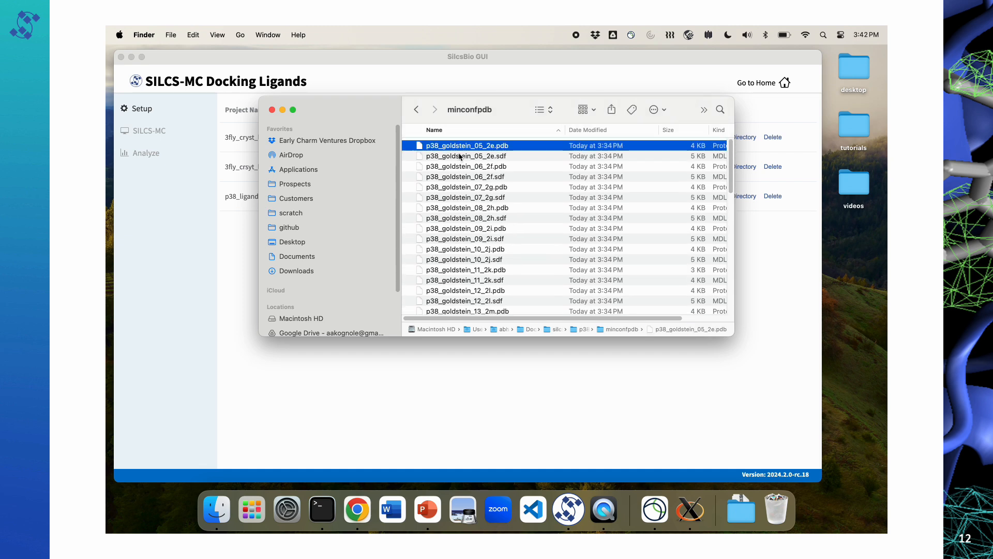
left_click(461, 156)
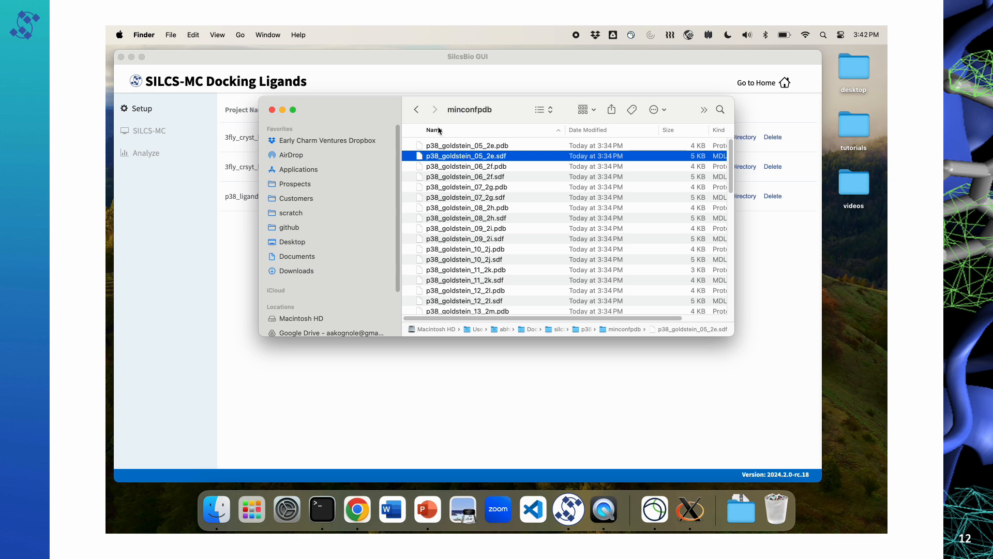
left_click(417, 109)
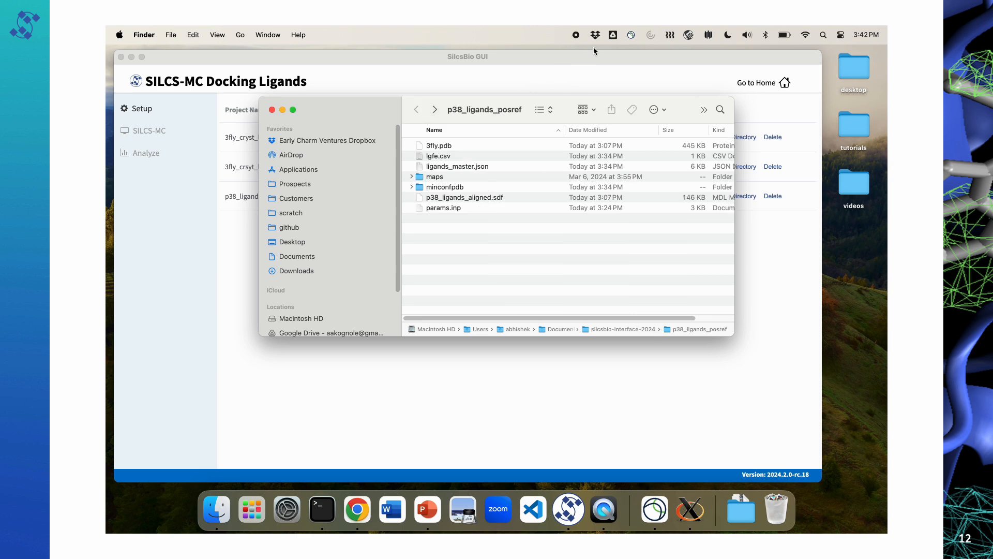
left_click(576, 37)
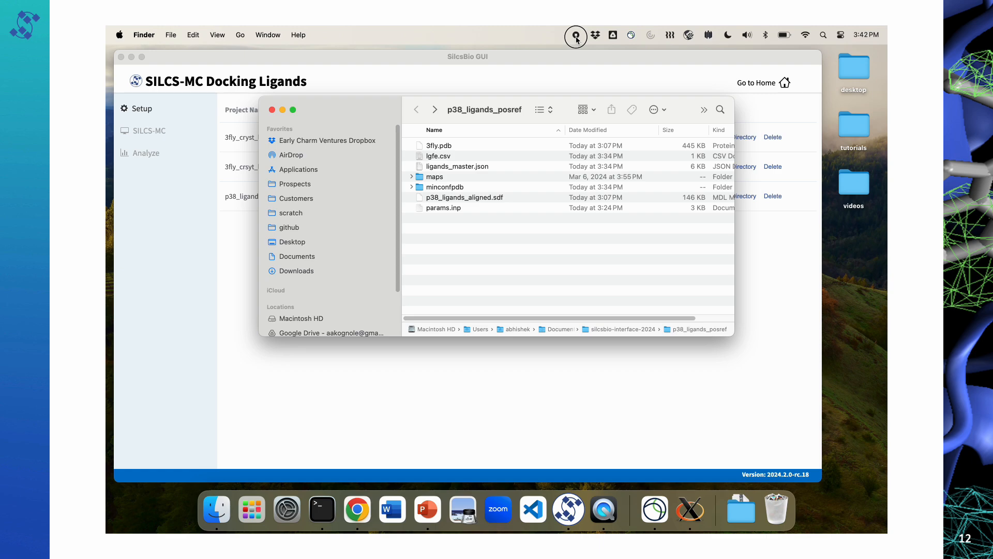